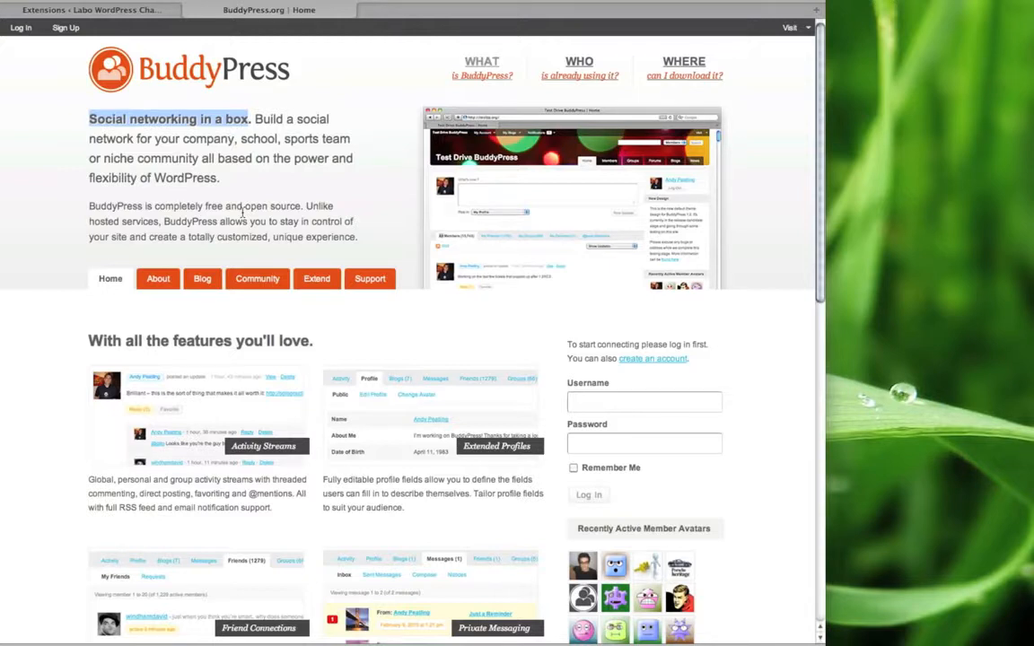
pyautogui.doubleClick(193, 177)
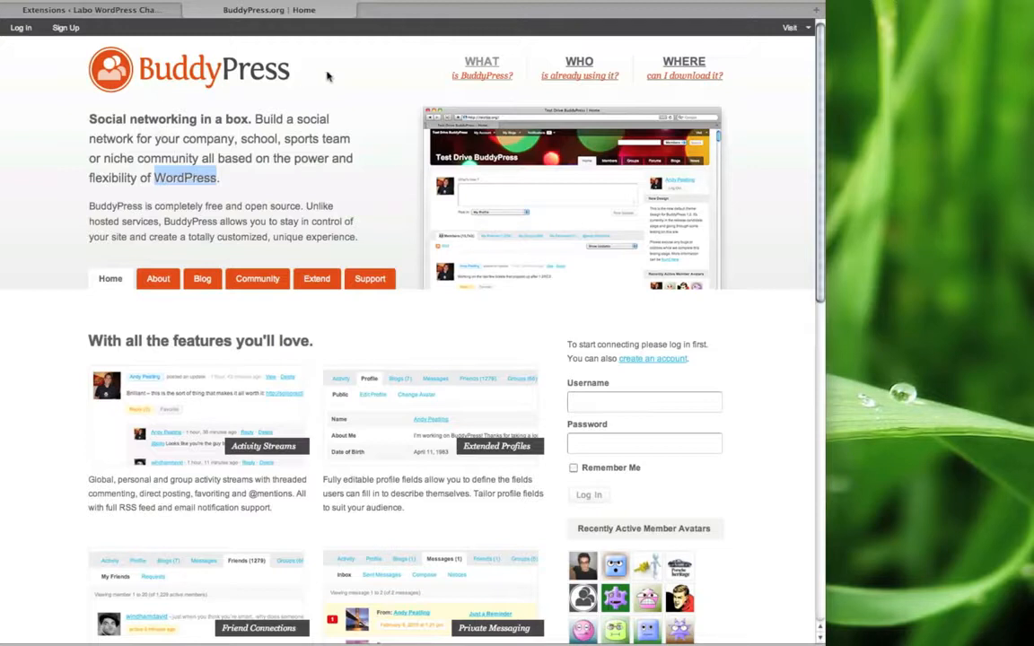
pyautogui.moveTo(327, 73); pyautogui.dragTo(164, 65)
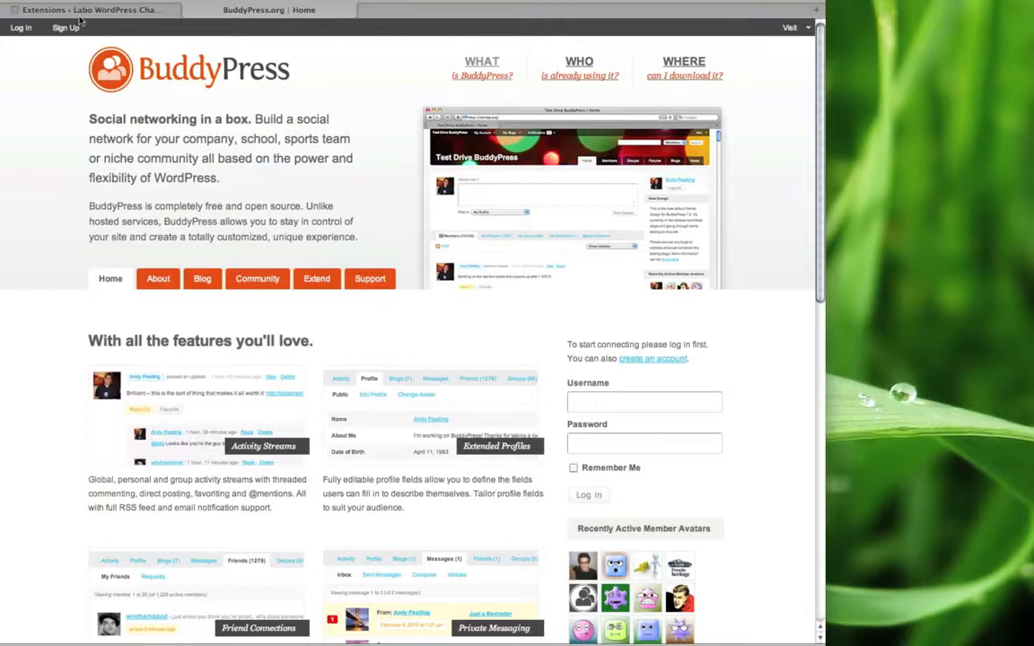
# Return to the WordPress admin and search the plugin directory for "buddypress".
pyautogui.click(187, 10)
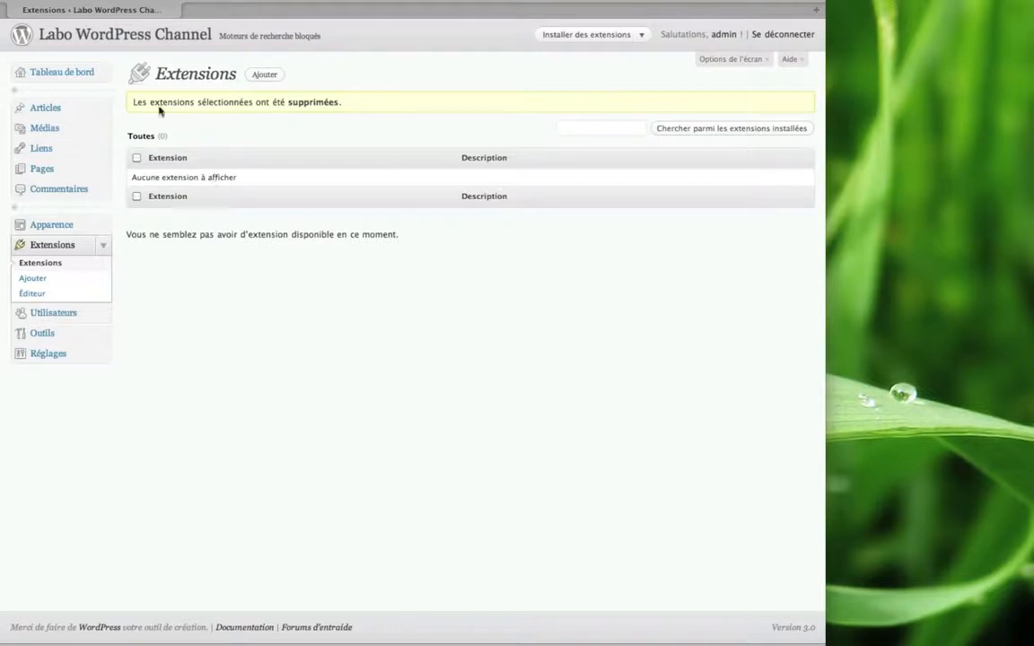
pyautogui.click(45, 286)
pyautogui.click(209, 212)
pyautogui.write('buddypress')
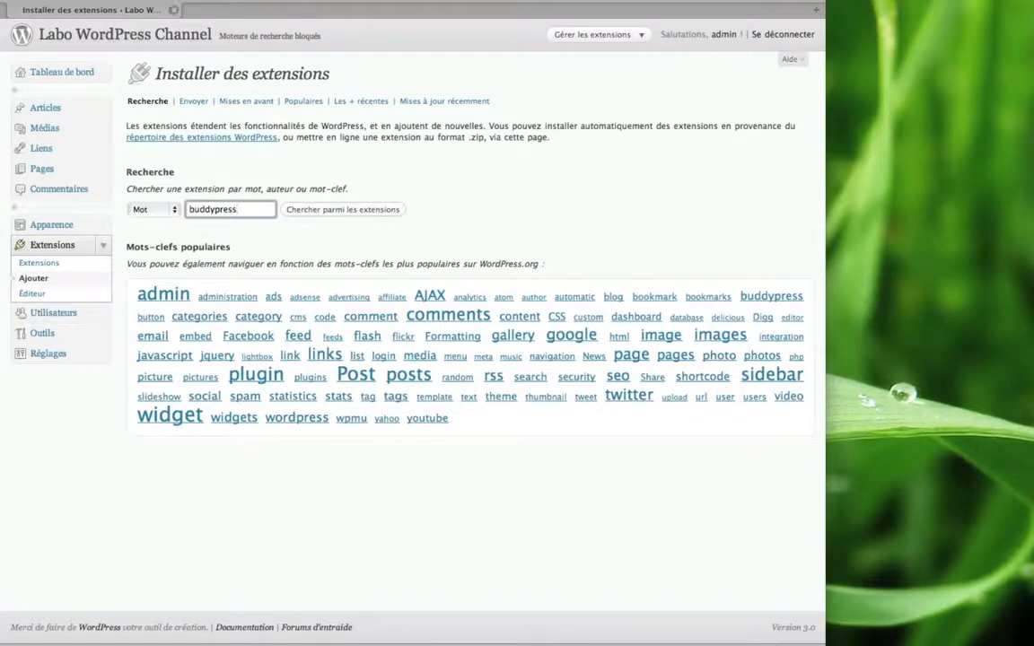
pyautogui.press('Return')
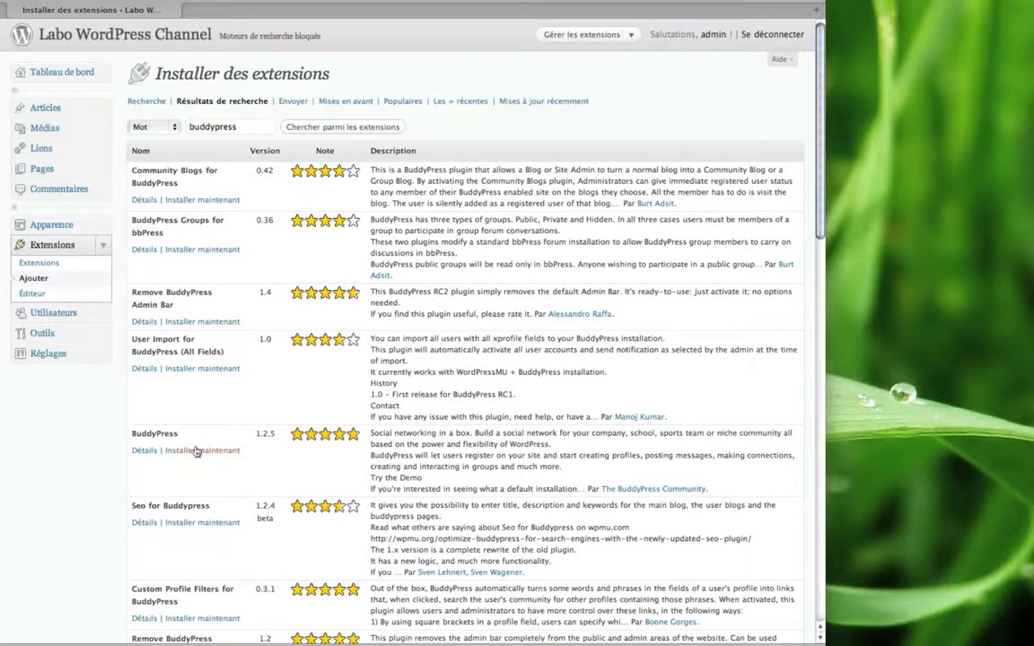
# Install the BuddyPress 1.2.5 plugin from the search results and activate it.
pyautogui.click(196, 450)
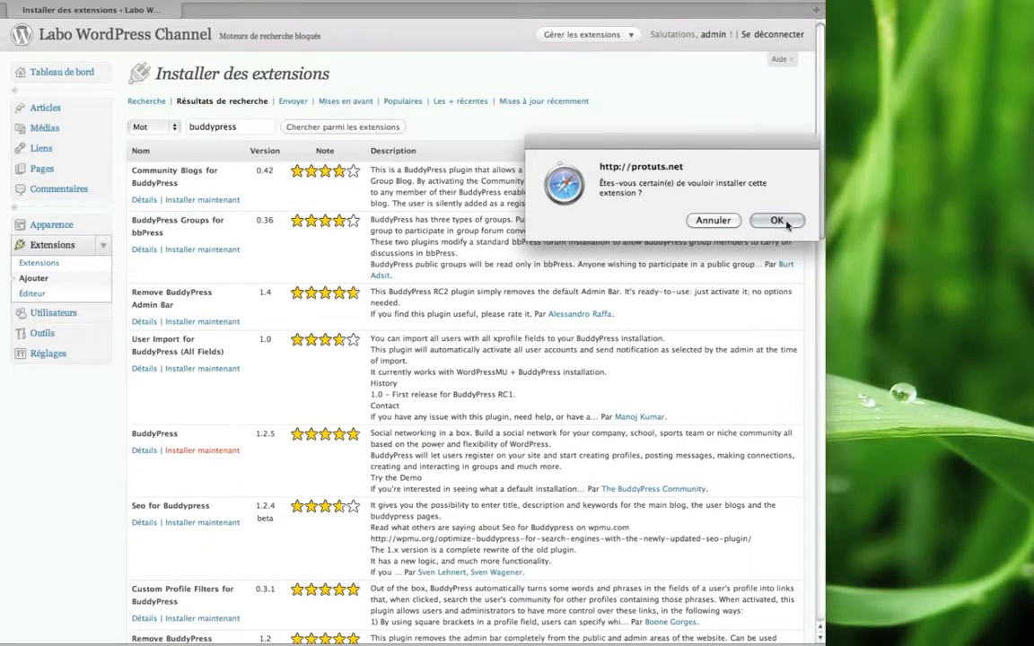
pyautogui.press('Return')
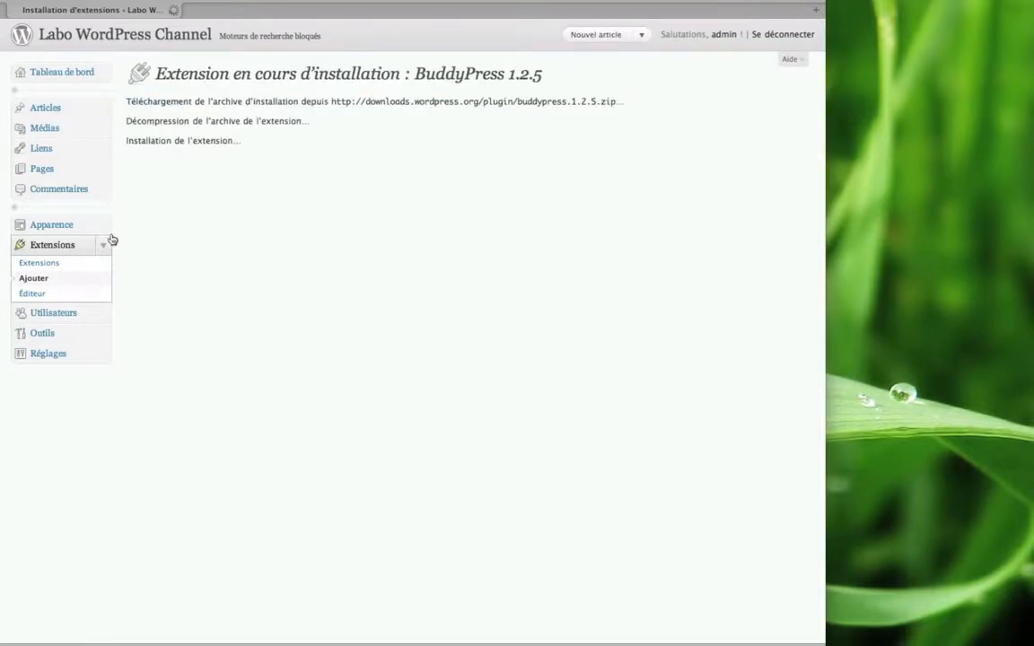
pyautogui.click(203, 184)
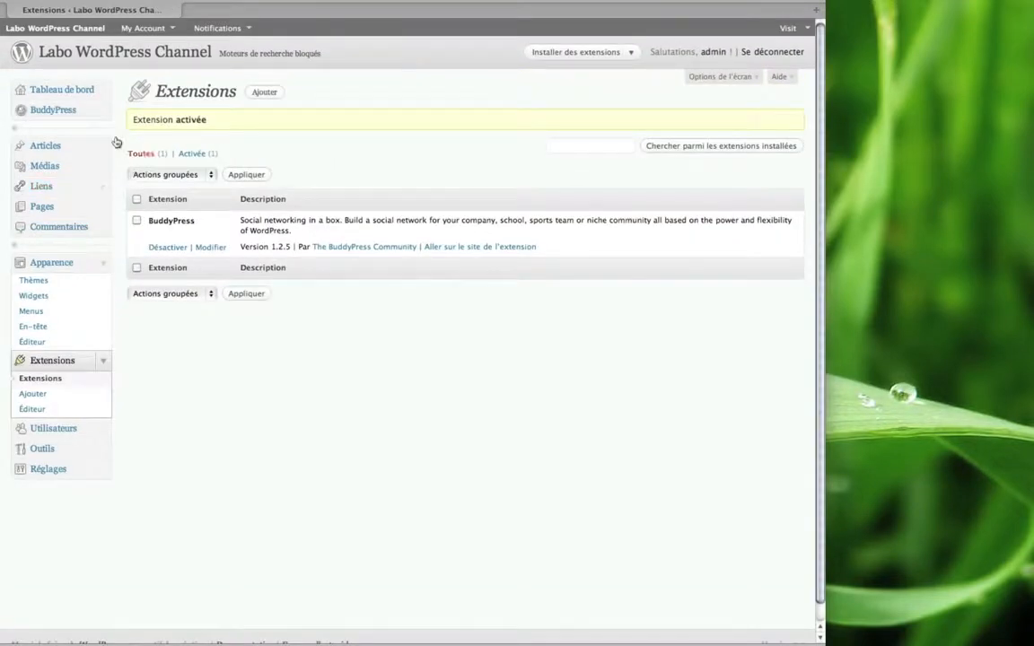
# Disable the Private Messaging component in the BuddyPress component setup, leave the other components enabled and save the settings.
pyautogui.click(101, 112)
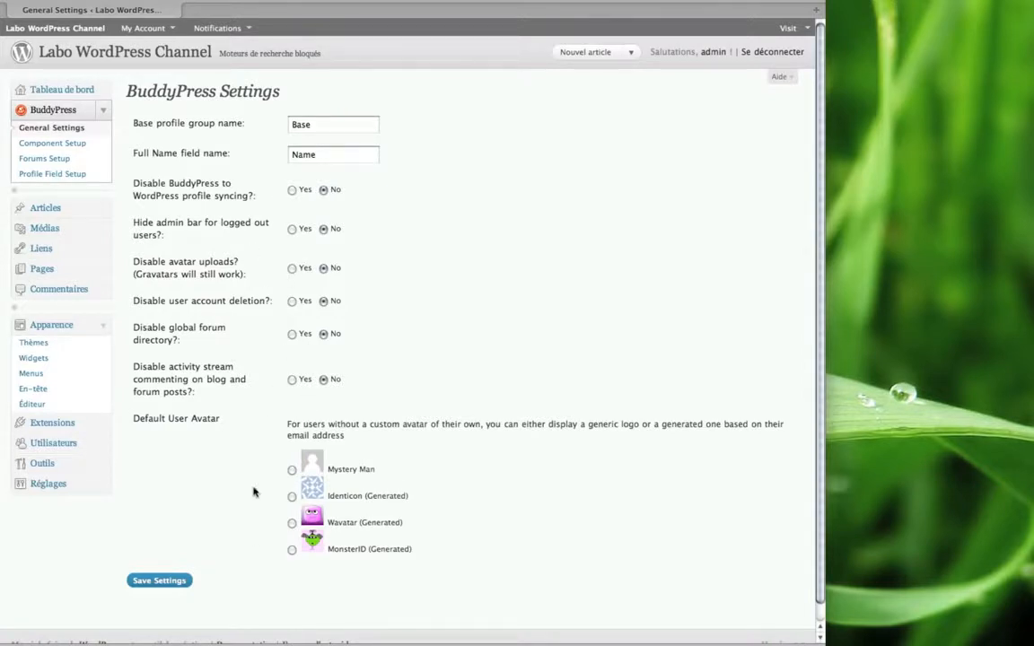
pyautogui.click(53, 145)
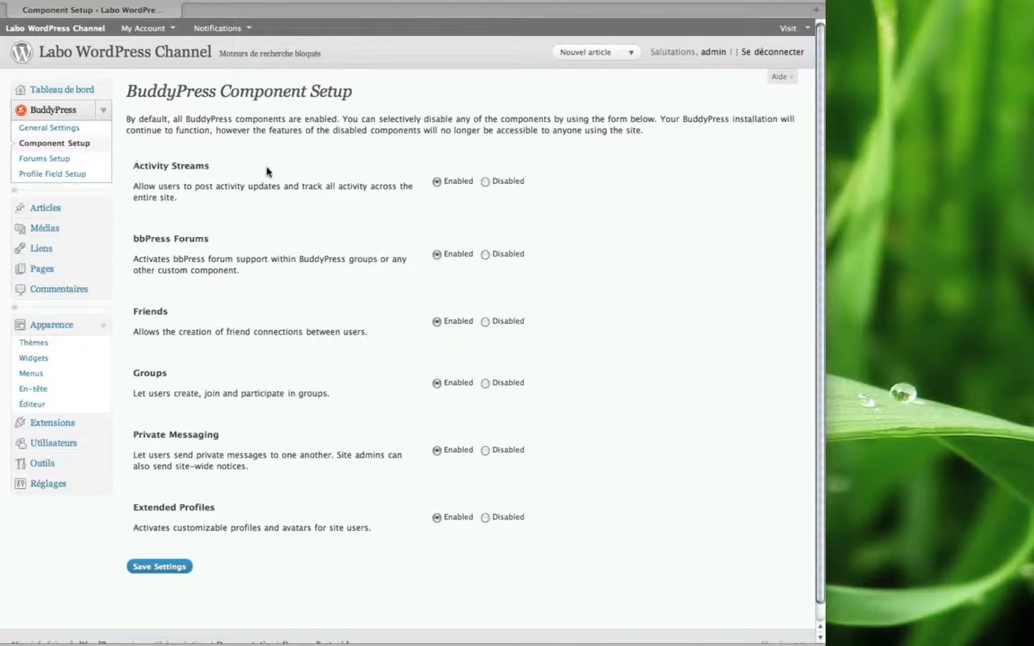
pyautogui.click(485, 183)
pyautogui.click(437, 183)
pyautogui.click(485, 321)
pyautogui.click(436, 321)
pyautogui.click(487, 451)
pyautogui.click(152, 569)
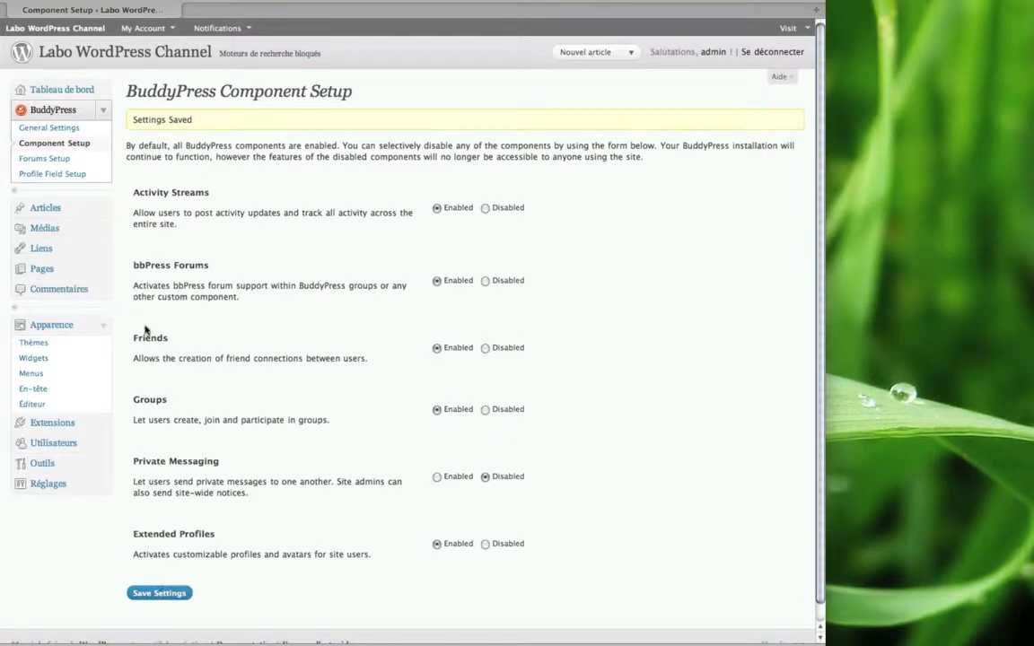
# Set up a new bbPress installation for the BuddyPress forums and check the forum integration status.
pyautogui.click(40, 159)
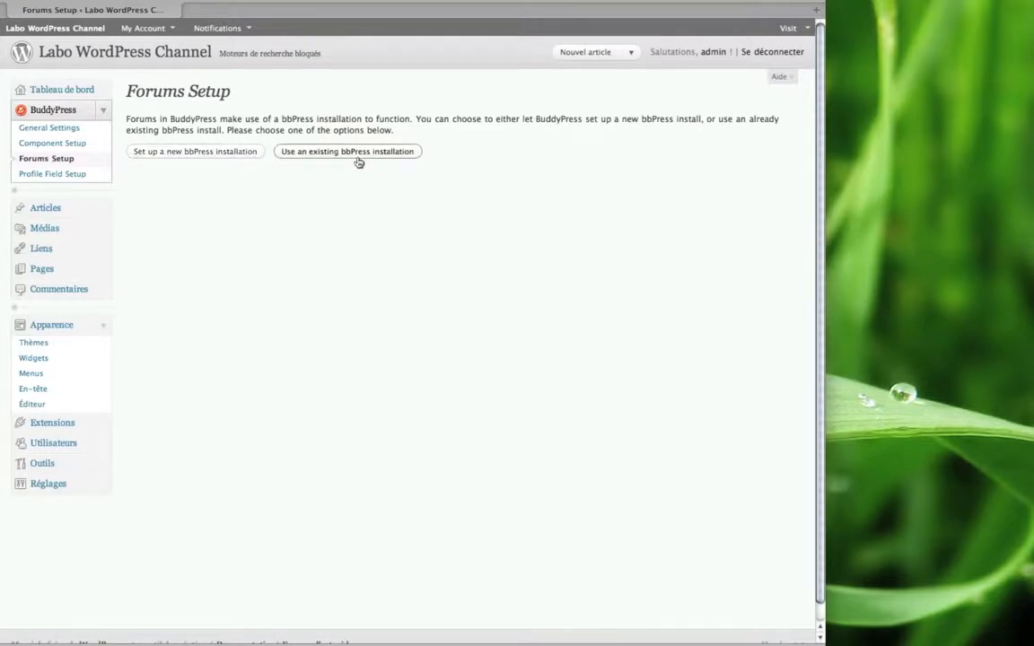
pyautogui.click(208, 159)
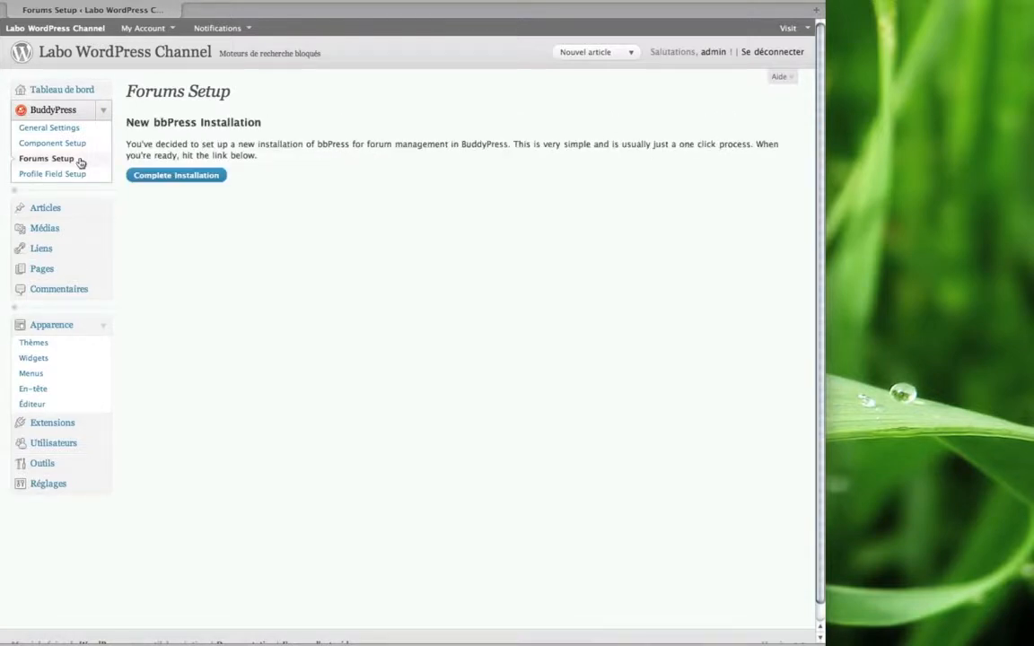
pyautogui.click(166, 177)
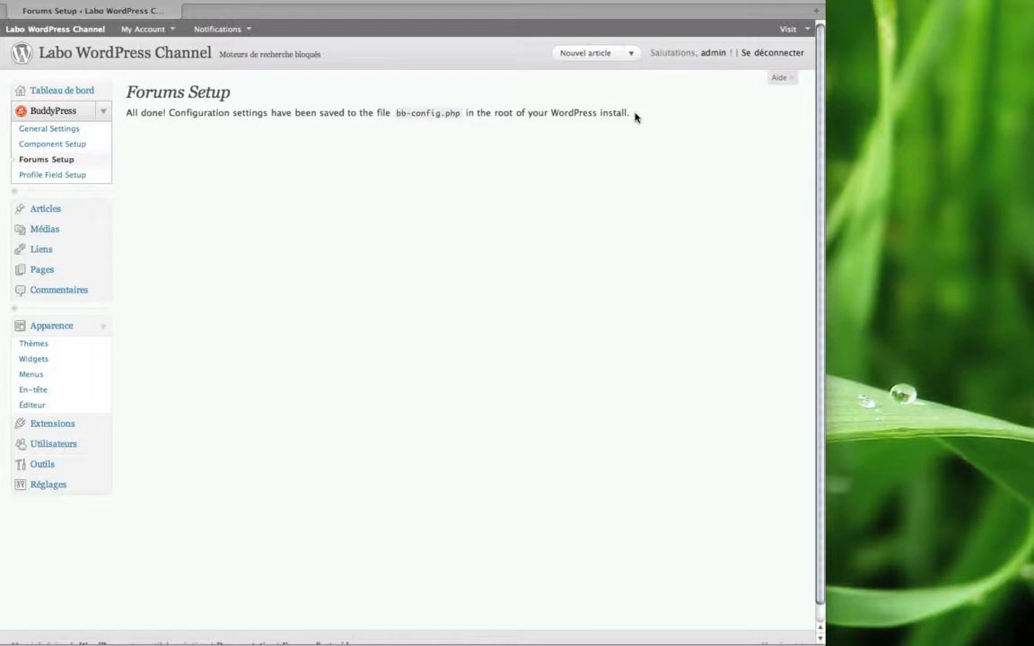
pyautogui.click(67, 165)
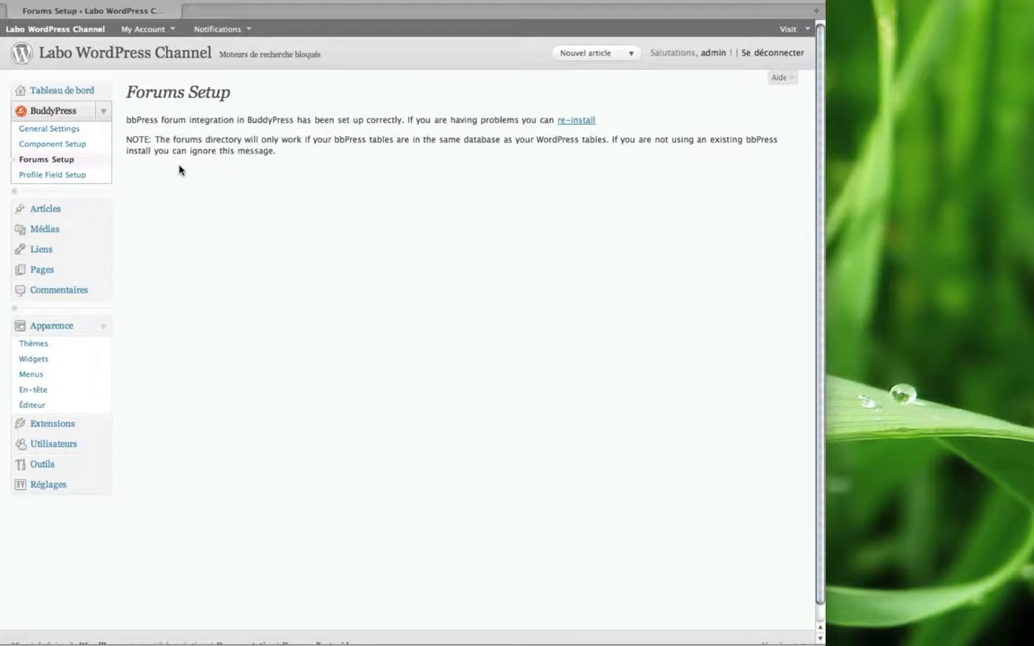
# Start a new profile field in the Base group and set its field type to Checkboxes.
pyautogui.click(13, 182)
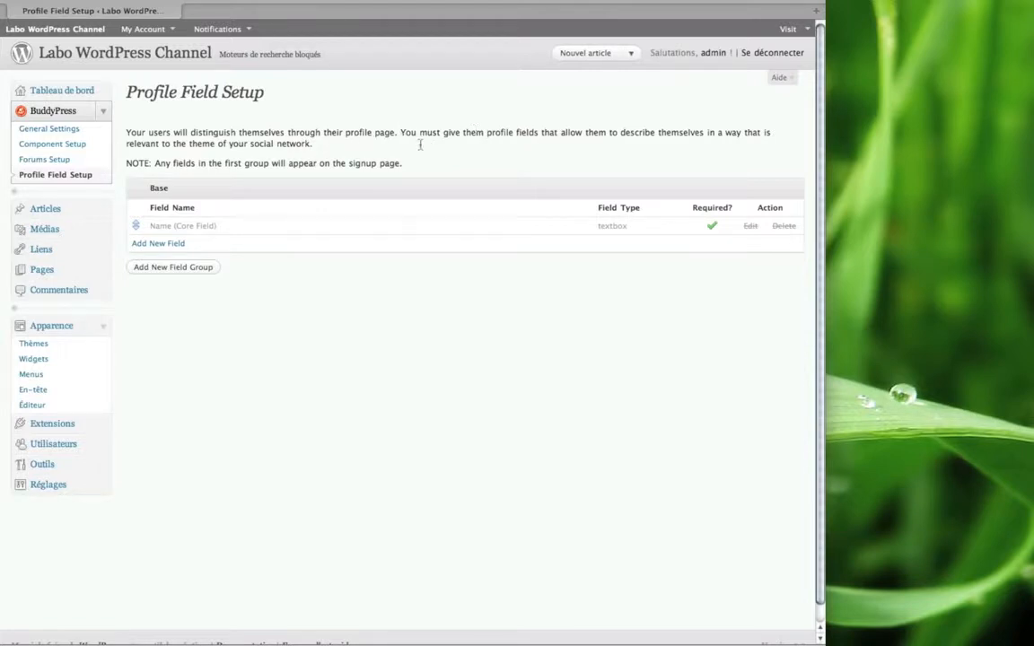
pyautogui.click(145, 245)
pyautogui.click(173, 334)
pyautogui.click(259, 335)
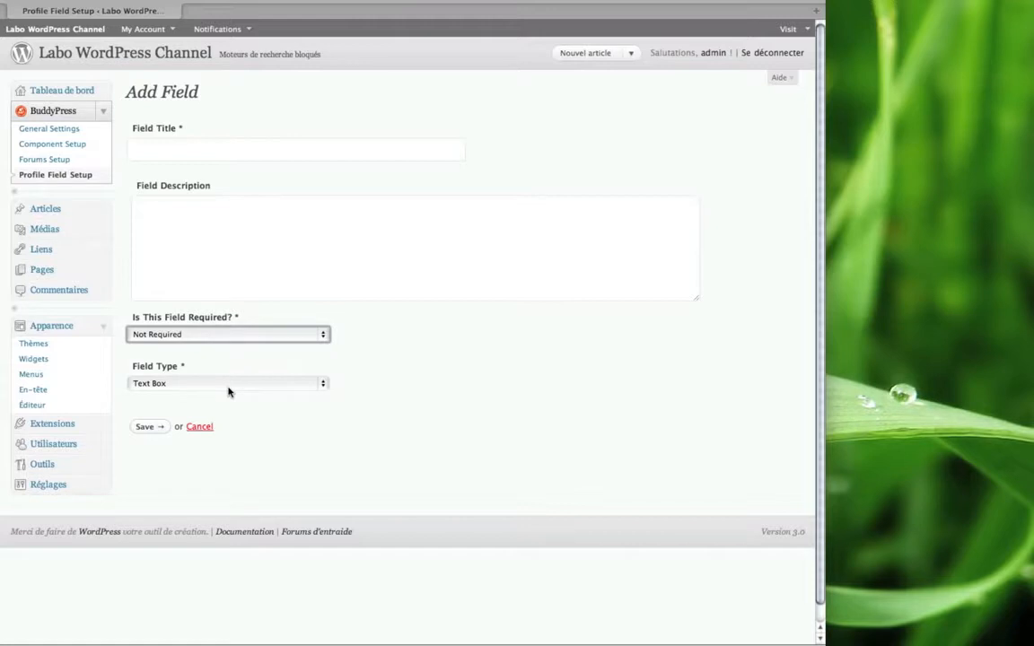
pyautogui.click(228, 384)
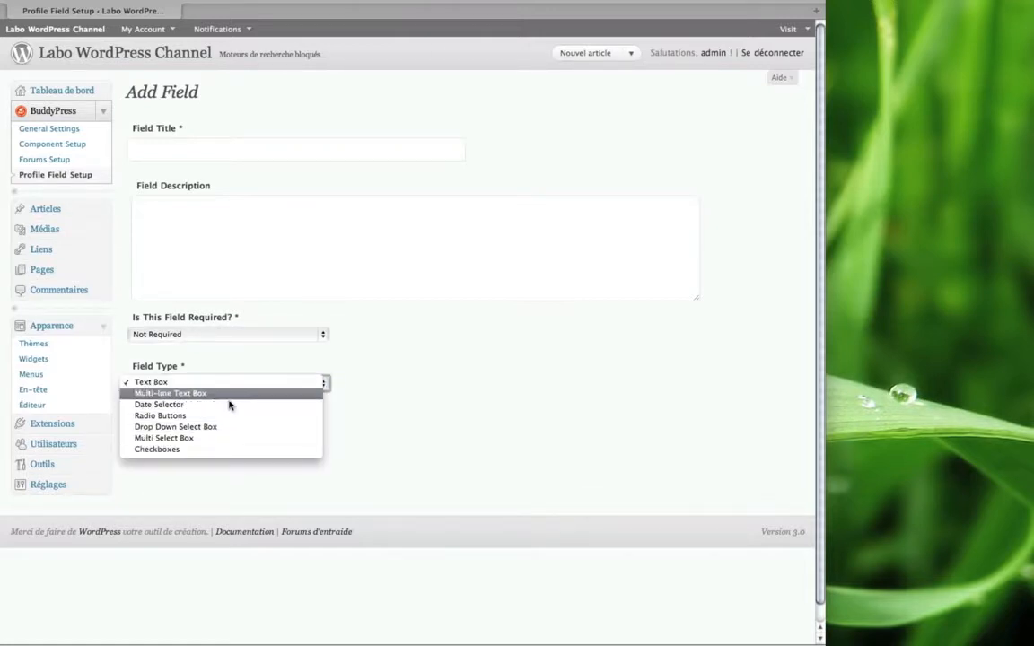
pyautogui.click(175, 450)
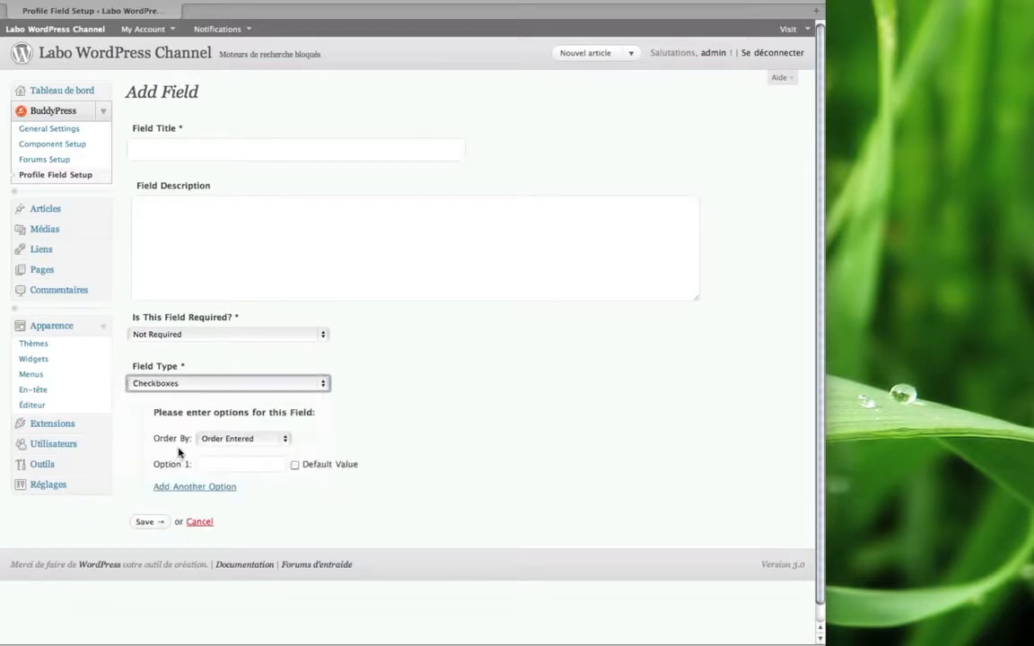
# Title the new profile field "Genre" and keep it as Not Required.
pyautogui.click(256, 153)
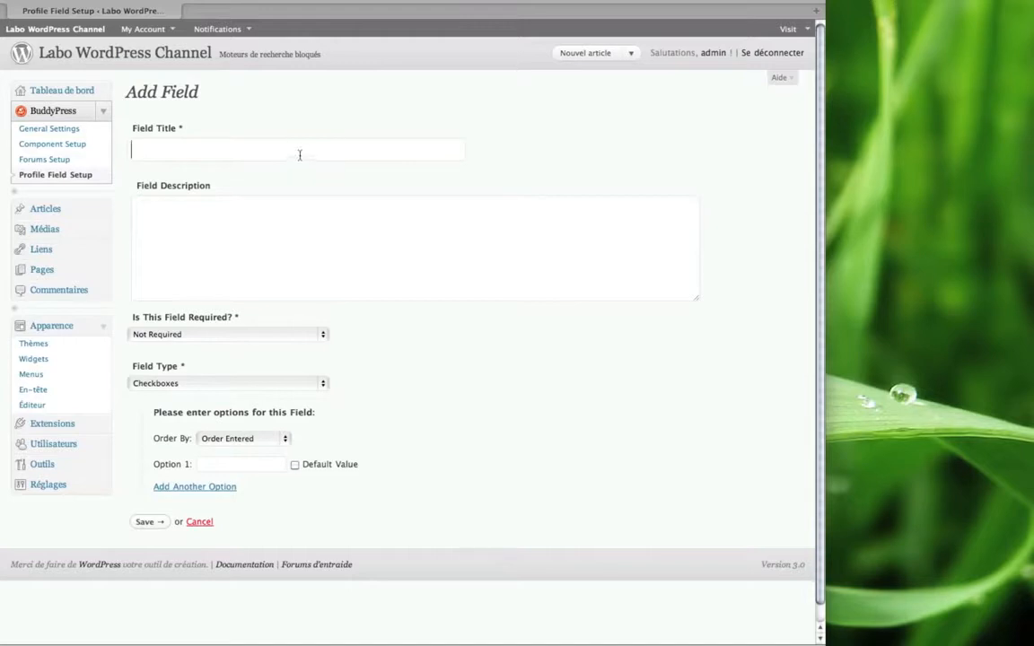
pyautogui.write('Genre')
pyautogui.press('Tab')
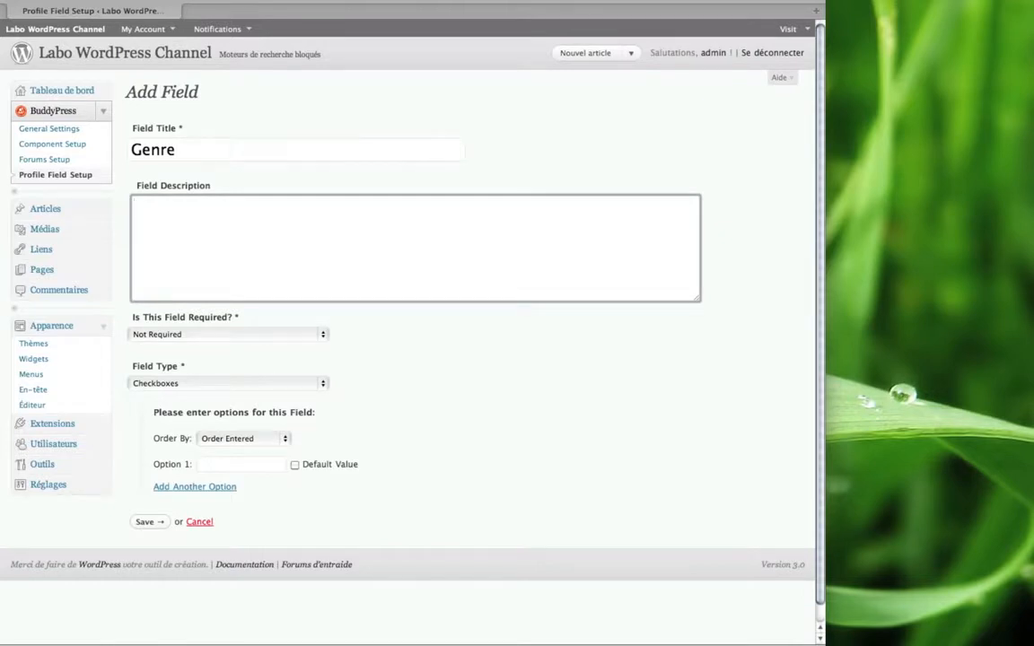
pyautogui.click(239, 333)
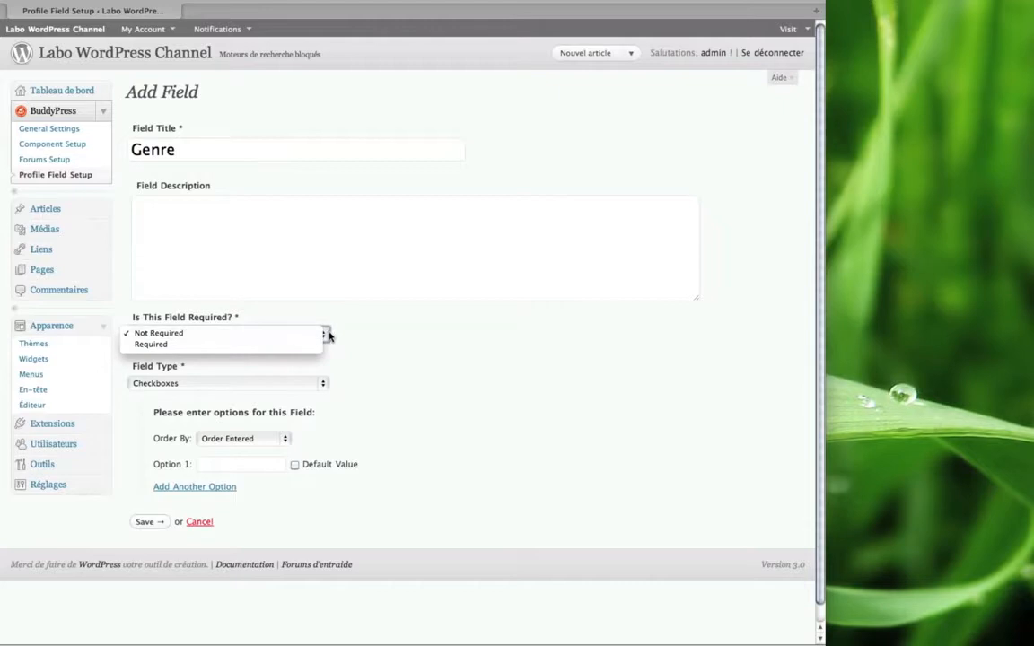
pyautogui.click(238, 335)
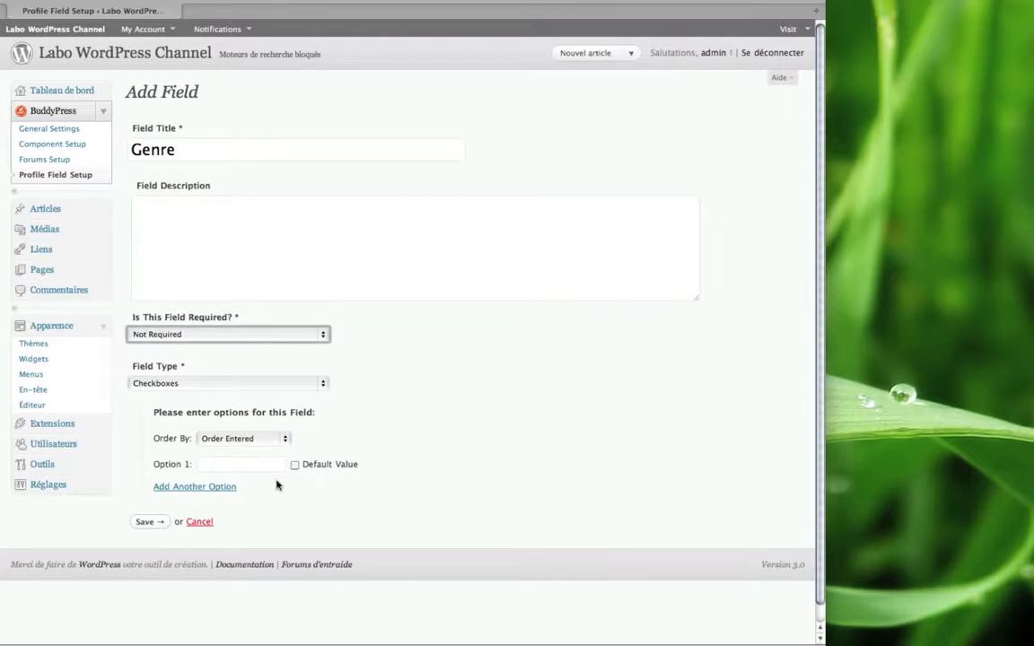
# Give the Genre field the options "Homme" and "Femme" and save the field.
pyautogui.click(239, 465)
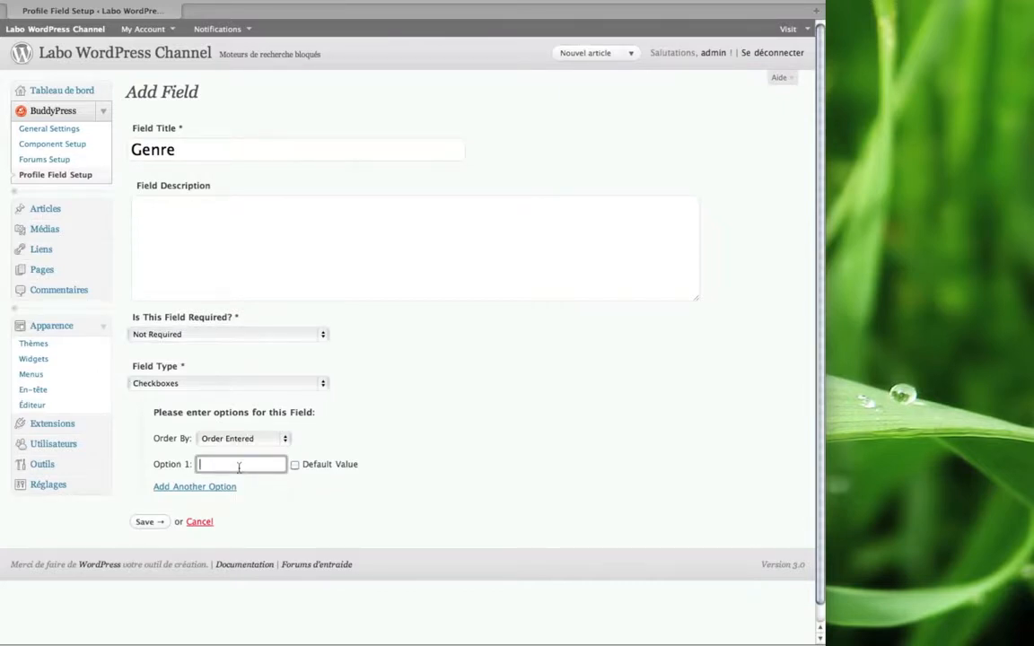
pyautogui.write('Homme')
pyautogui.click(209, 488)
pyautogui.click(207, 493)
pyautogui.write('GF')
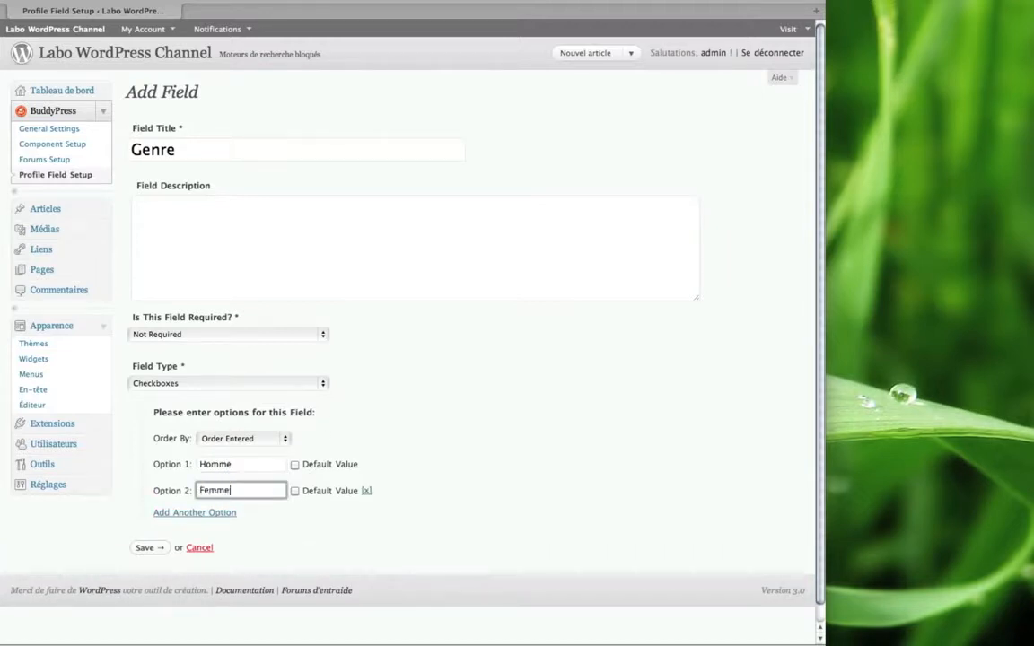
pyautogui.click(145, 547)
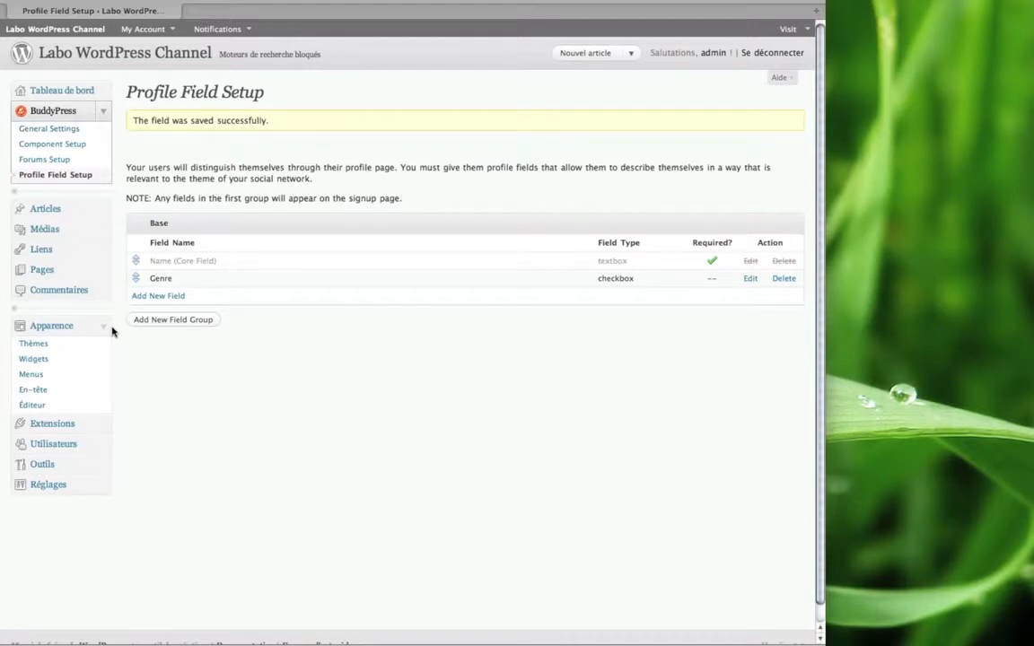
# Review the theme management page, the installed extensions list and the My Account options of the BuddyPress admin bar.
pyautogui.click(56, 350)
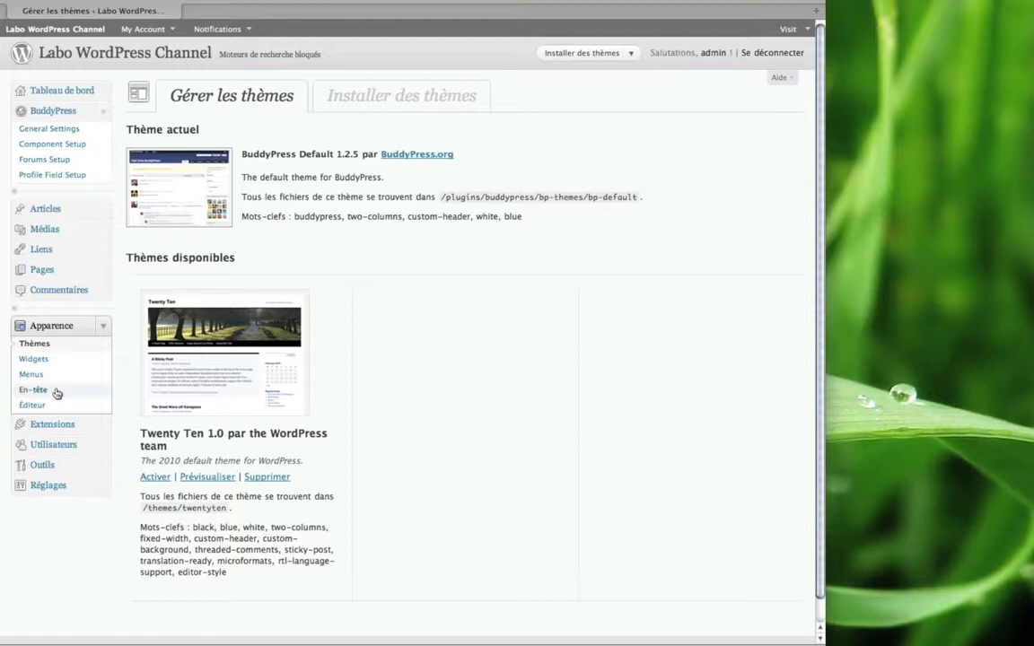
pyautogui.click(104, 424)
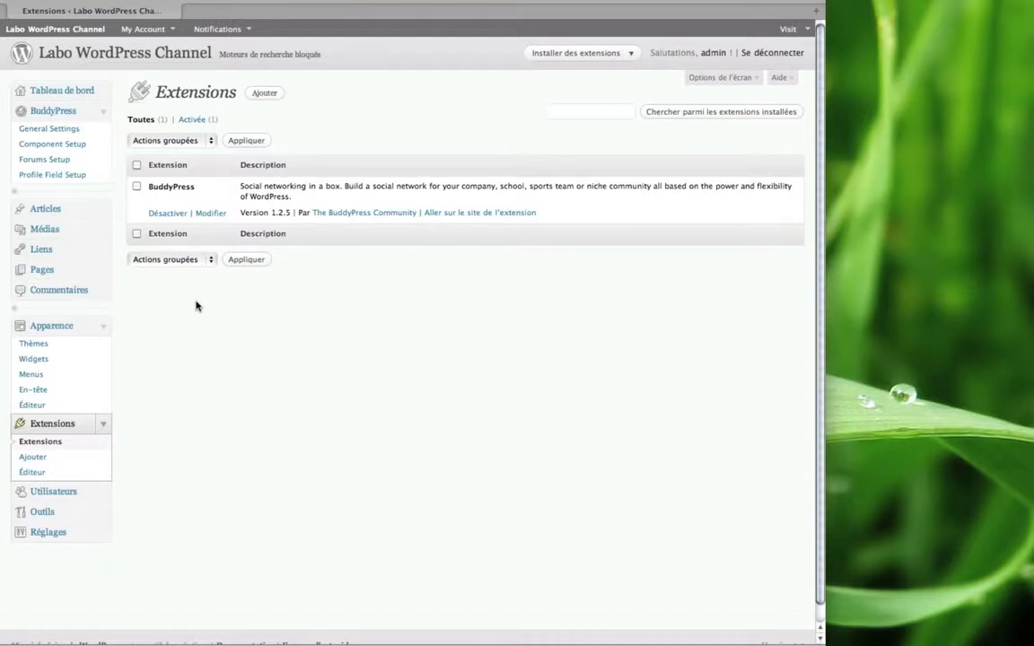
pyautogui.moveTo(144, 28)
pyautogui.moveTo(162, 119)
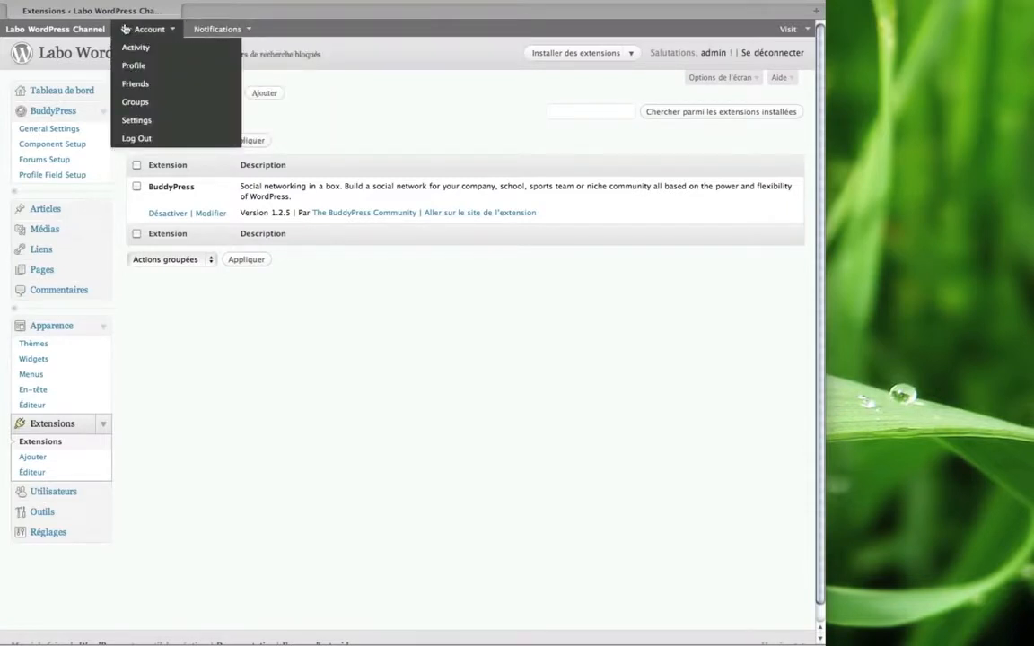
pyautogui.moveTo(246, 31)
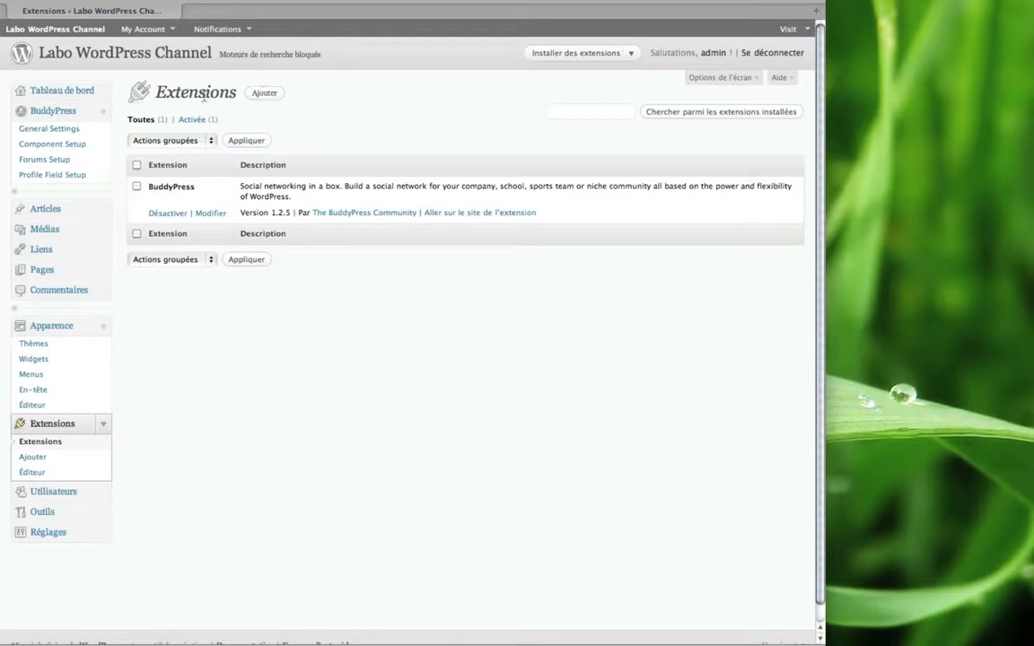
# Search the plugin directory for "buddypress seo".
pyautogui.click(275, 94)
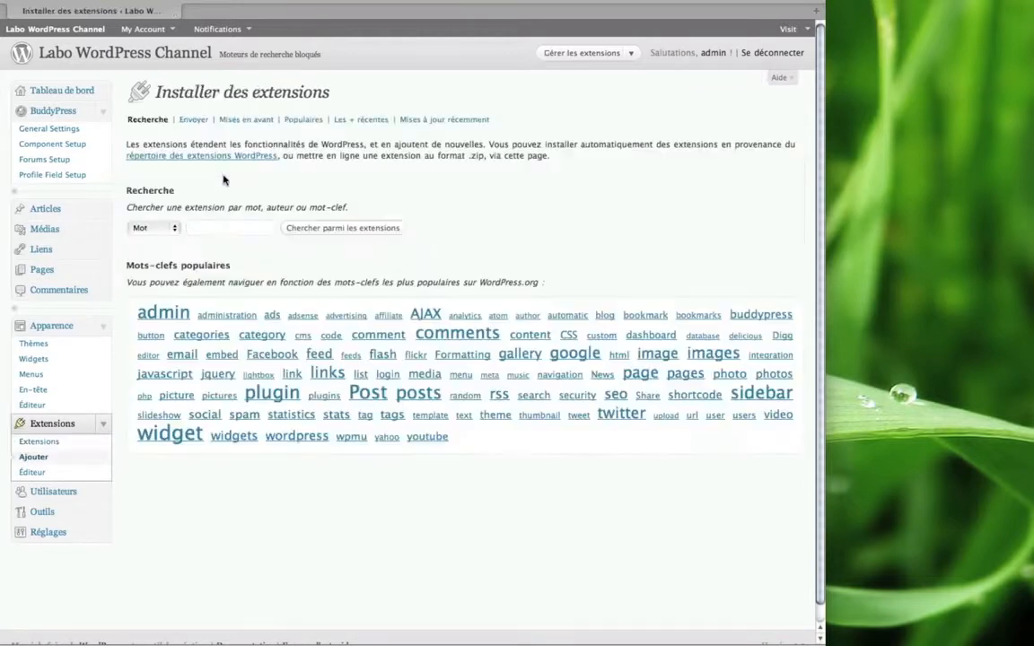
pyautogui.click(236, 230)
pyautogui.write('budypress seo')
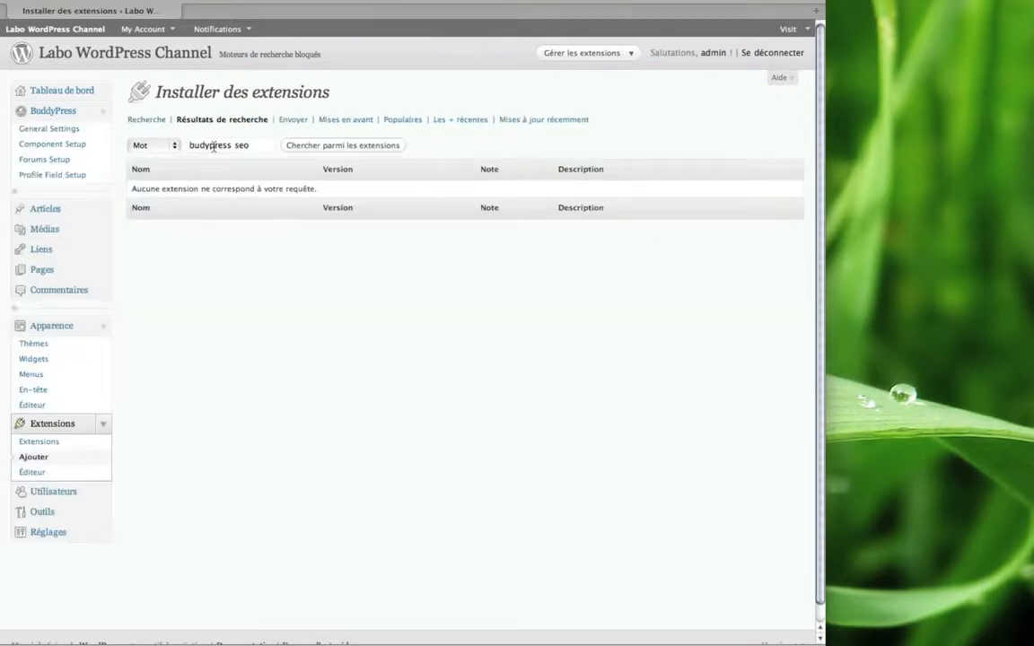
pyautogui.click(208, 145)
pyautogui.write('d')
pyautogui.press('Return')
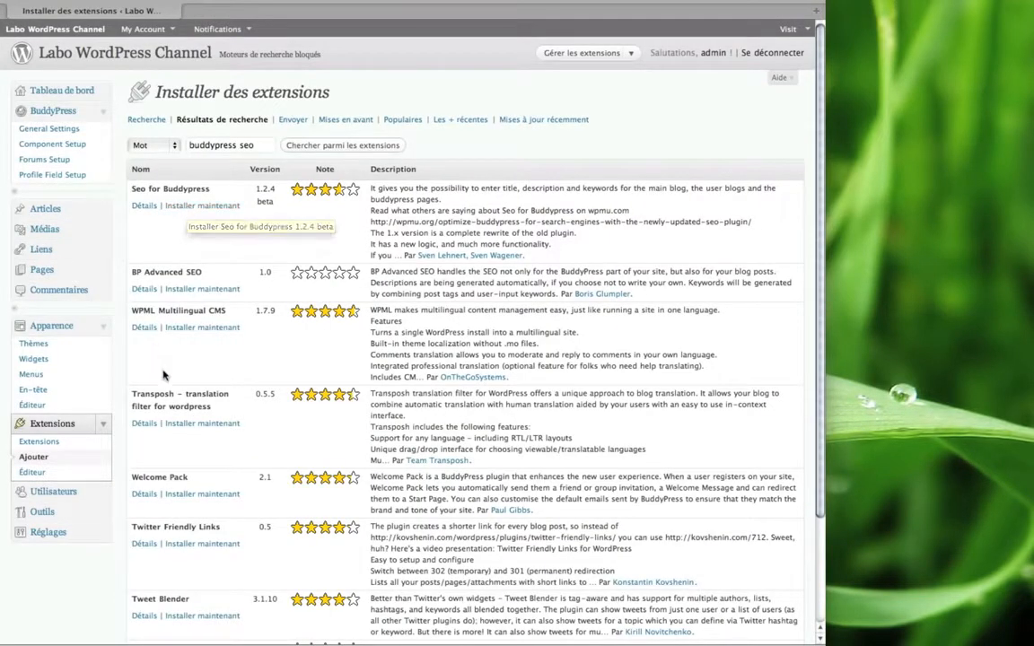
# Search the plugin directory for "buddypress".
pyautogui.doubleClick(247, 146)
pyautogui.press('BackSpace')
pyautogui.press('BackSpace')
pyautogui.press('BackSpace')
pyautogui.press('Return')
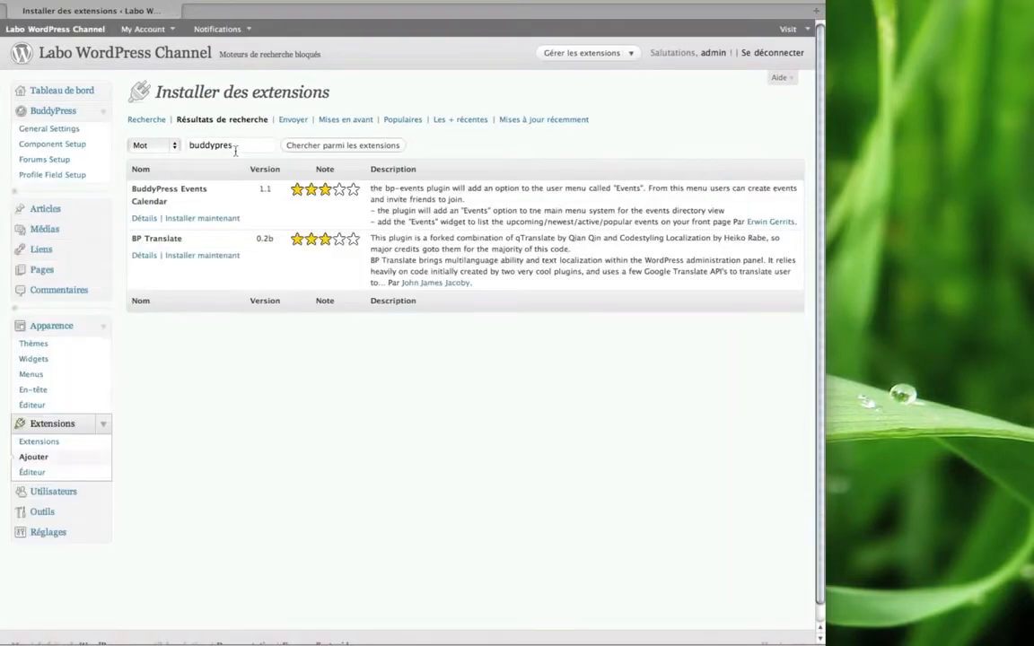
pyautogui.click(243, 151)
pyautogui.write('s')
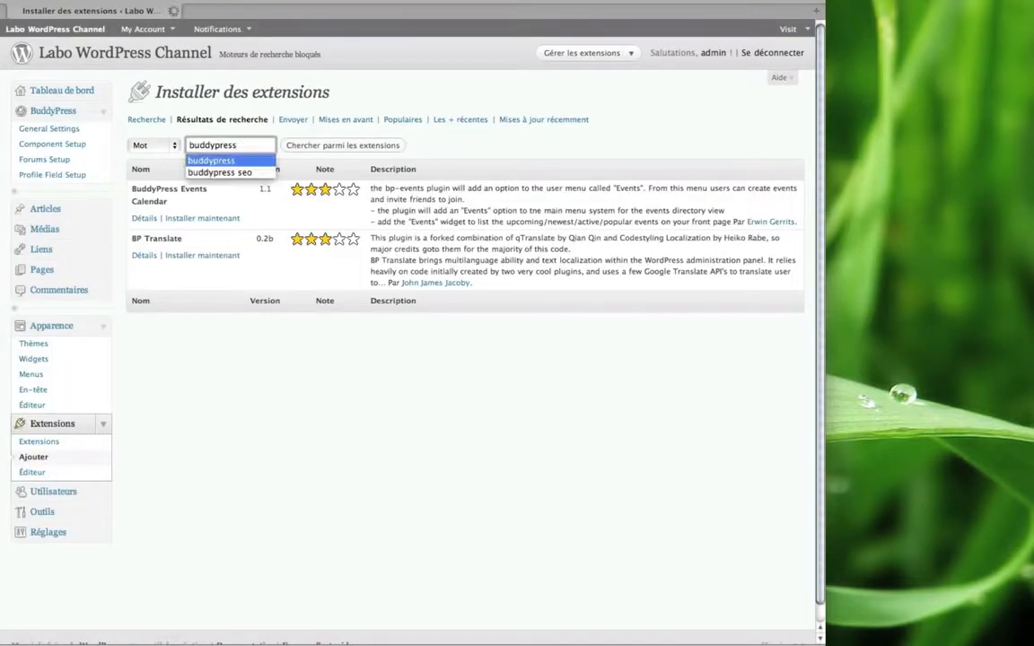
pyautogui.press('Return')
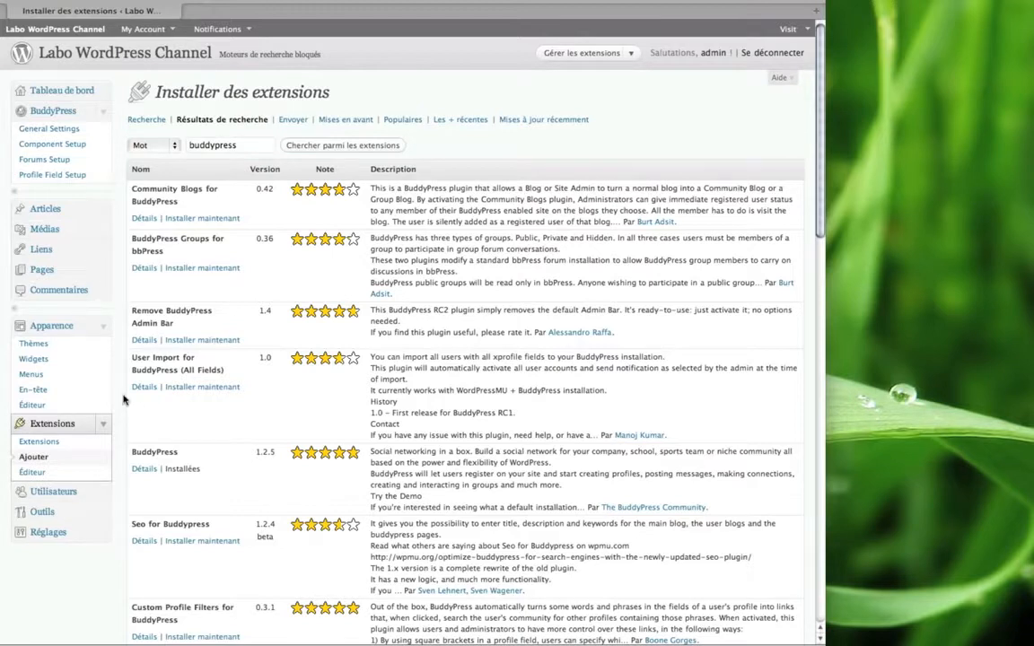
# Open the site's front page in a new browser tab and check the scope options of the header search.
pyautogui.keyDown('super'); pyautogui.click(122, 61); pyautogui.keyUp('super')
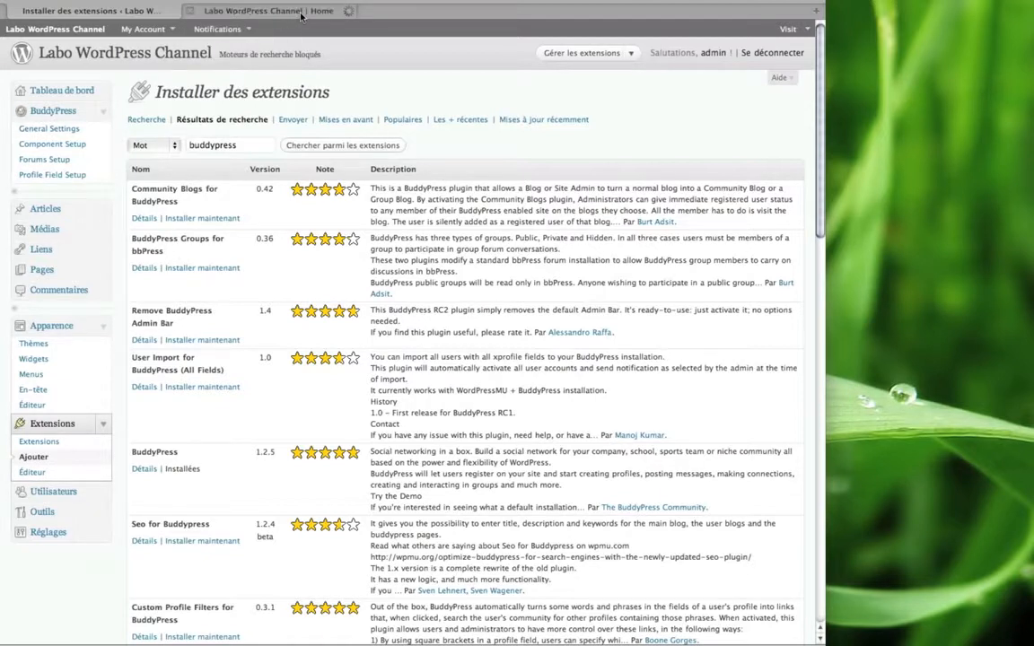
pyautogui.click(301, 16)
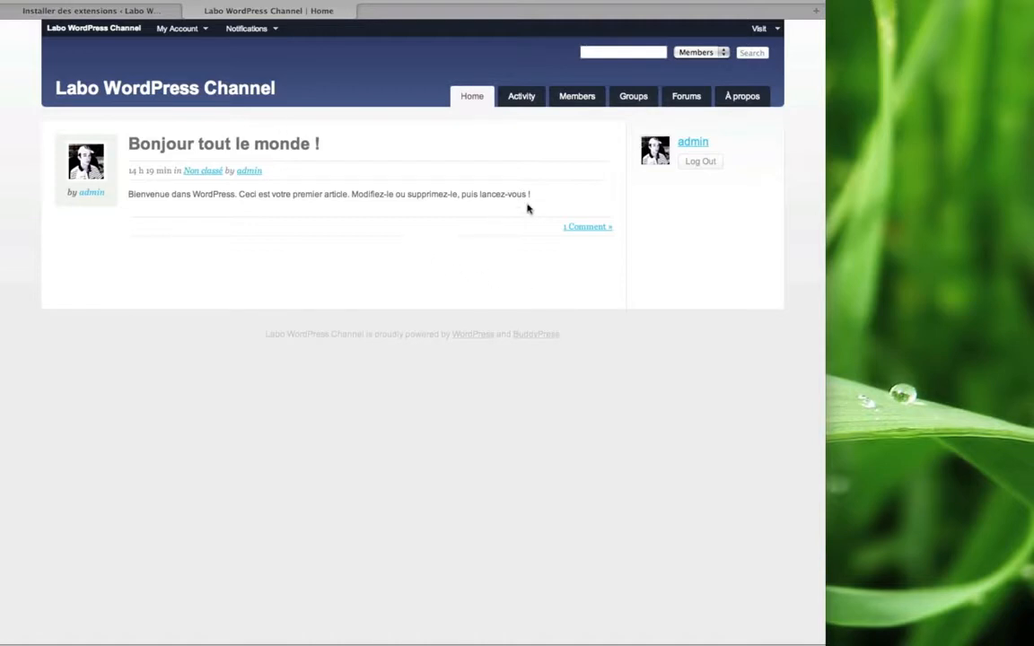
pyautogui.click(697, 52)
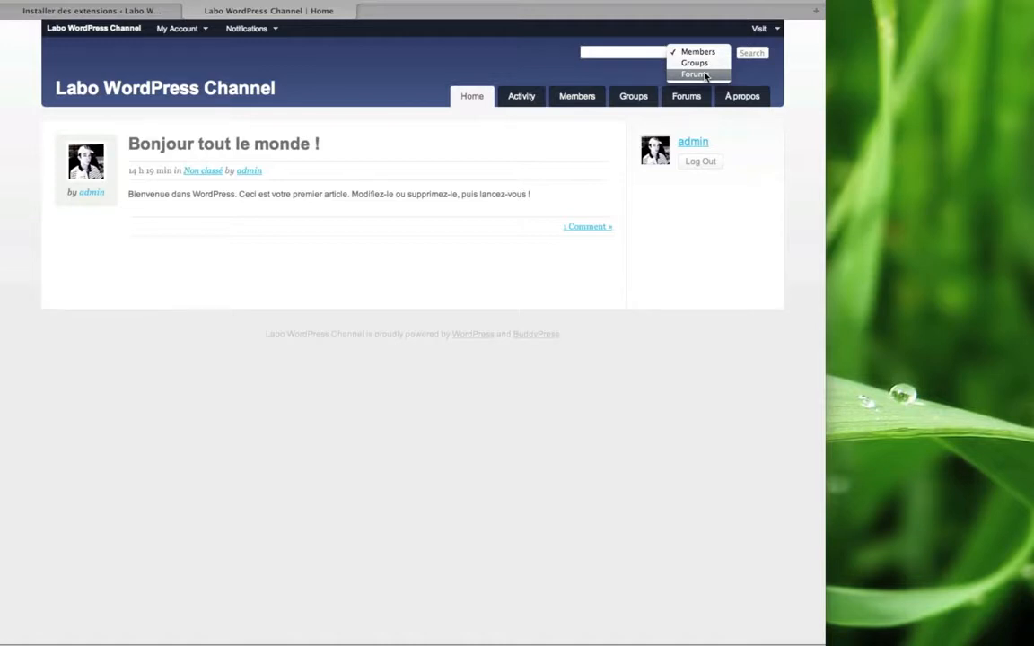
pyautogui.click(585, 133)
# Open the admin profile from the Members directory and review its profile editing with the Genre choices, friends and groups.
pyautogui.click(567, 98)
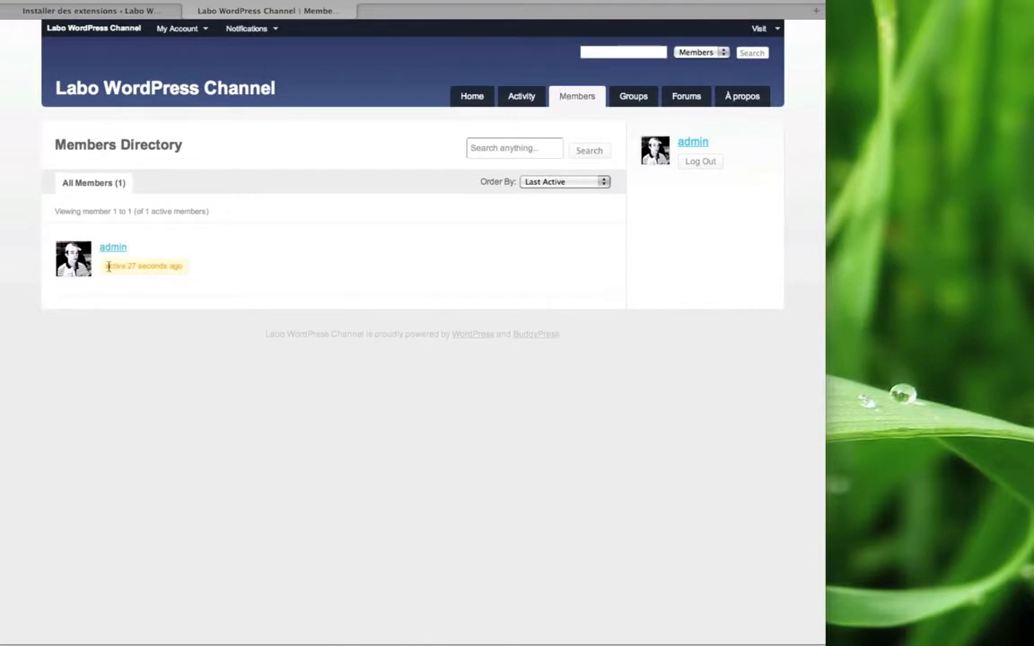
pyautogui.click(110, 249)
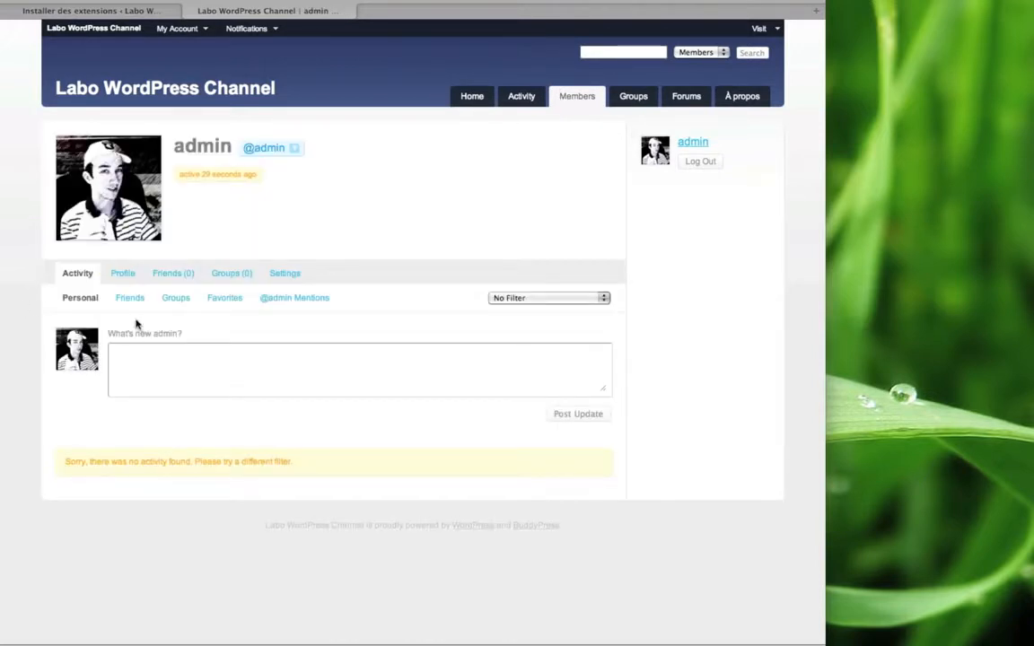
pyautogui.click(87, 277)
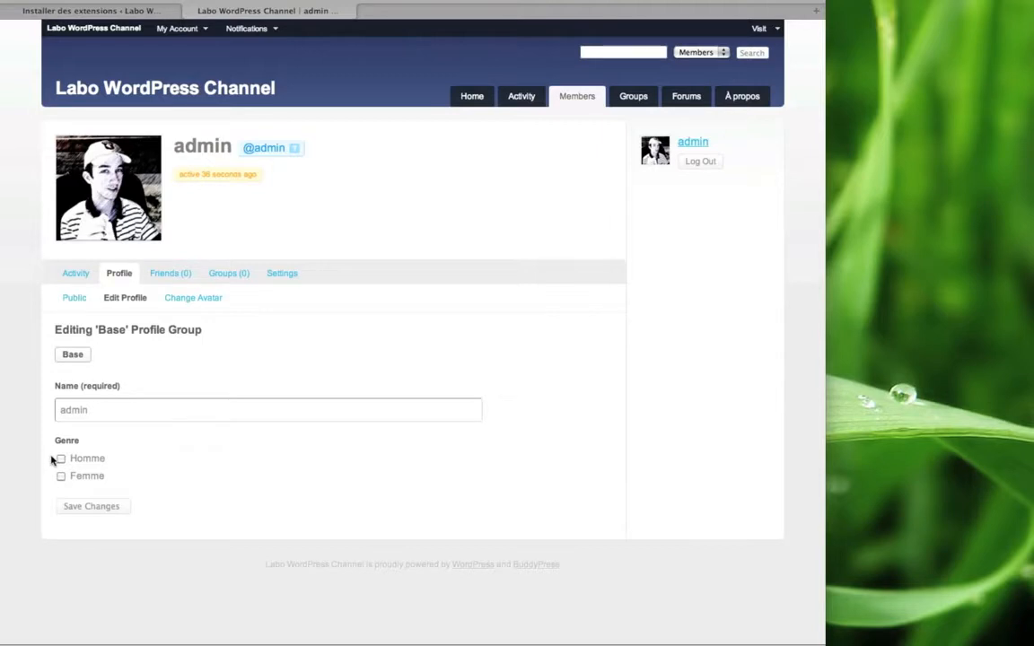
pyautogui.click(60, 459)
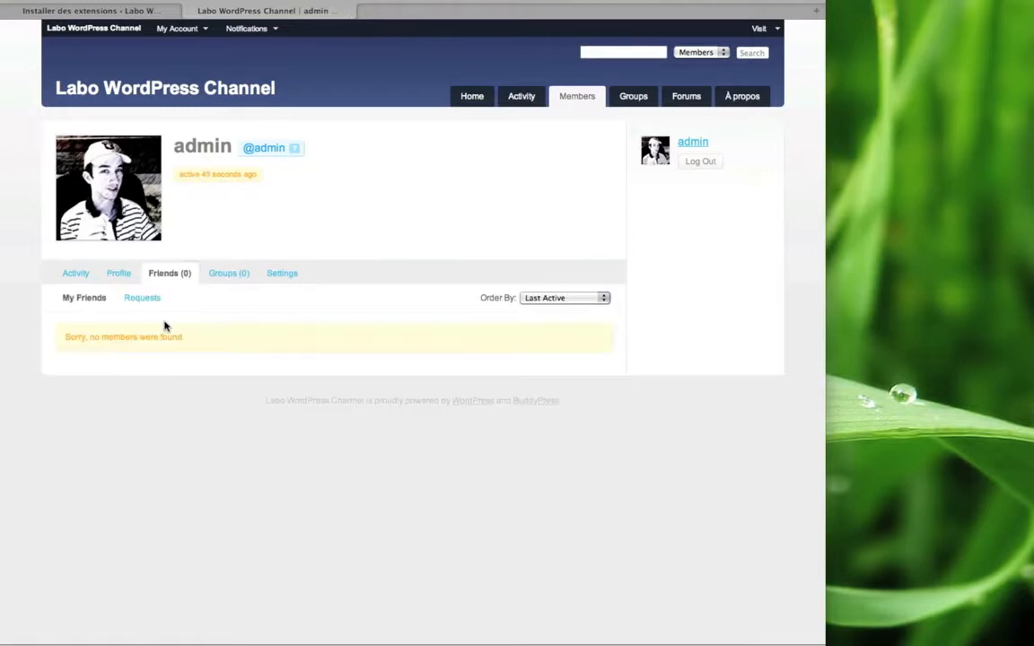
pyautogui.click(214, 278)
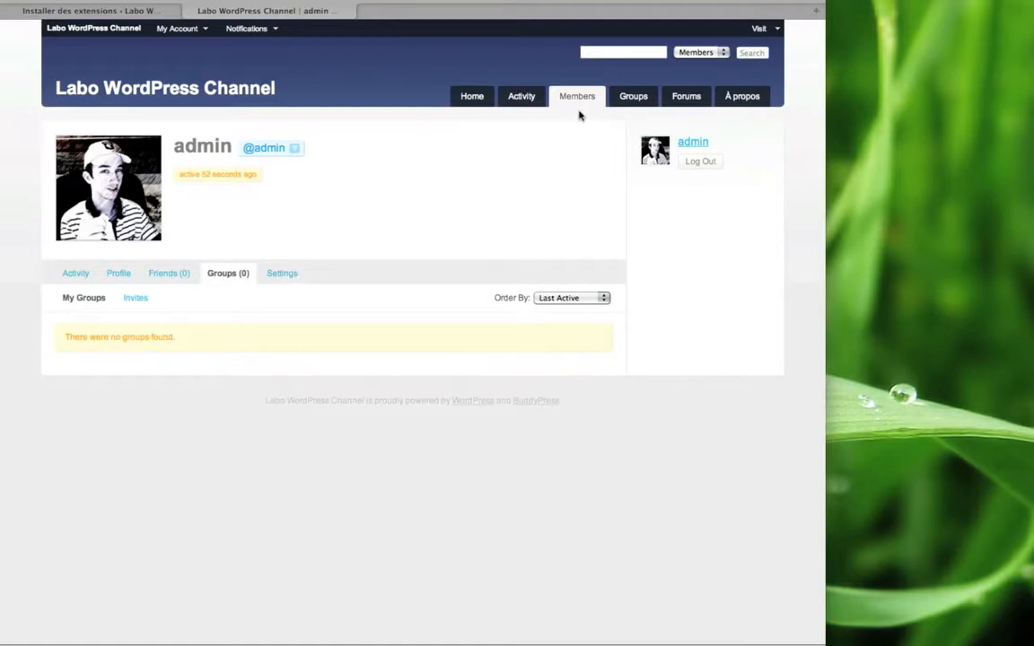
# Start a new group from the Groups Directory and name it "WordPress Channel".
pyautogui.click(630, 99)
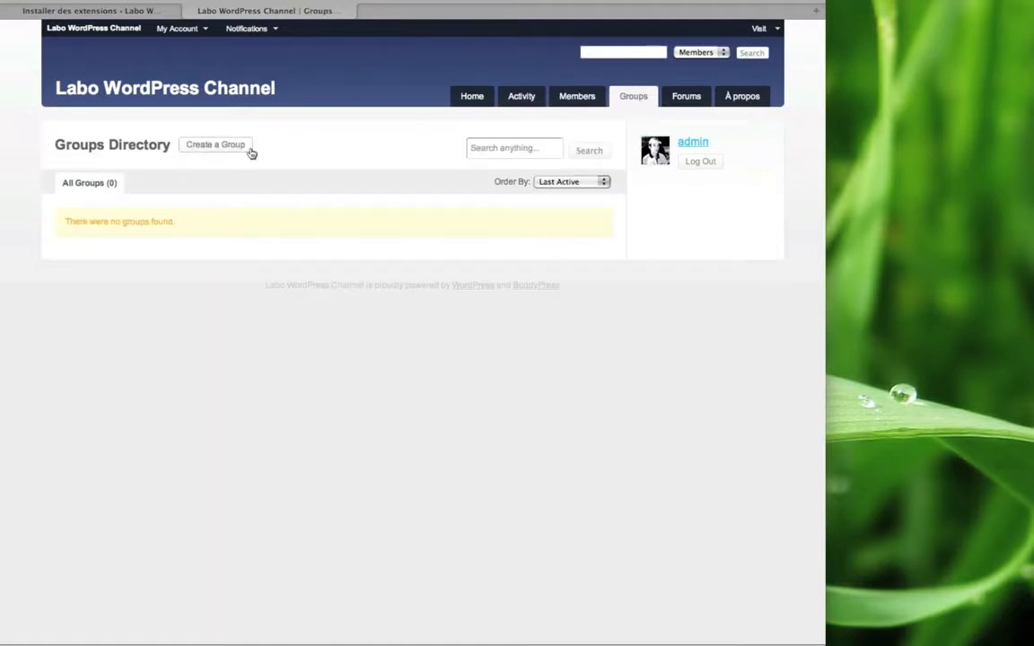
pyautogui.click(203, 144)
pyautogui.click(154, 232)
pyautogui.write('W')
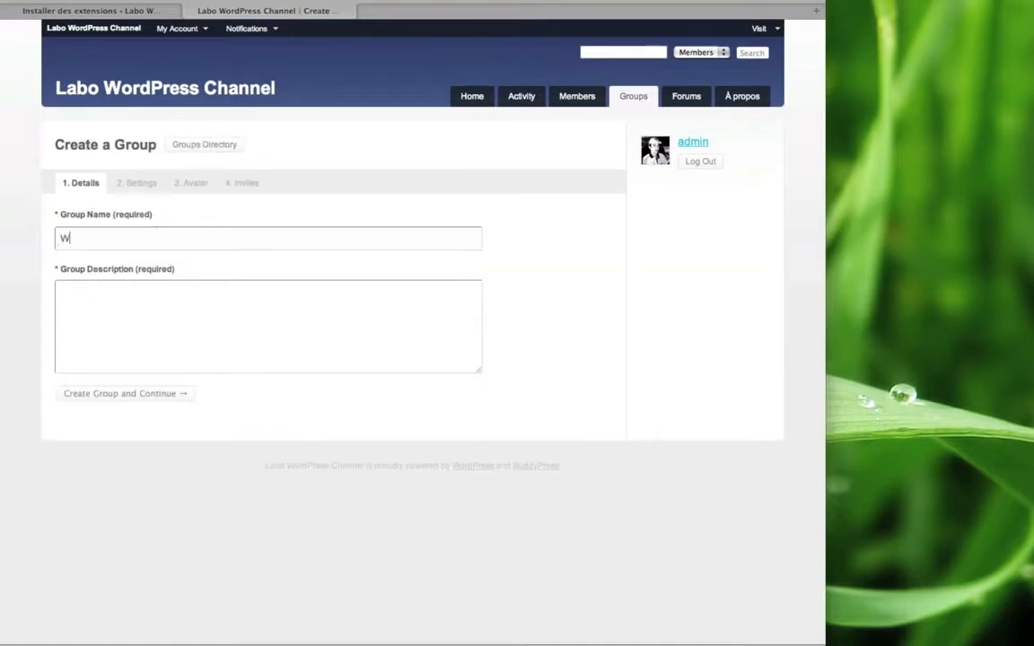
pyautogui.write('annel')
pyautogui.press('Tab')
# Enter "Des podcasts sur WordPress" as the new group's description.
pyautogui.write('D')
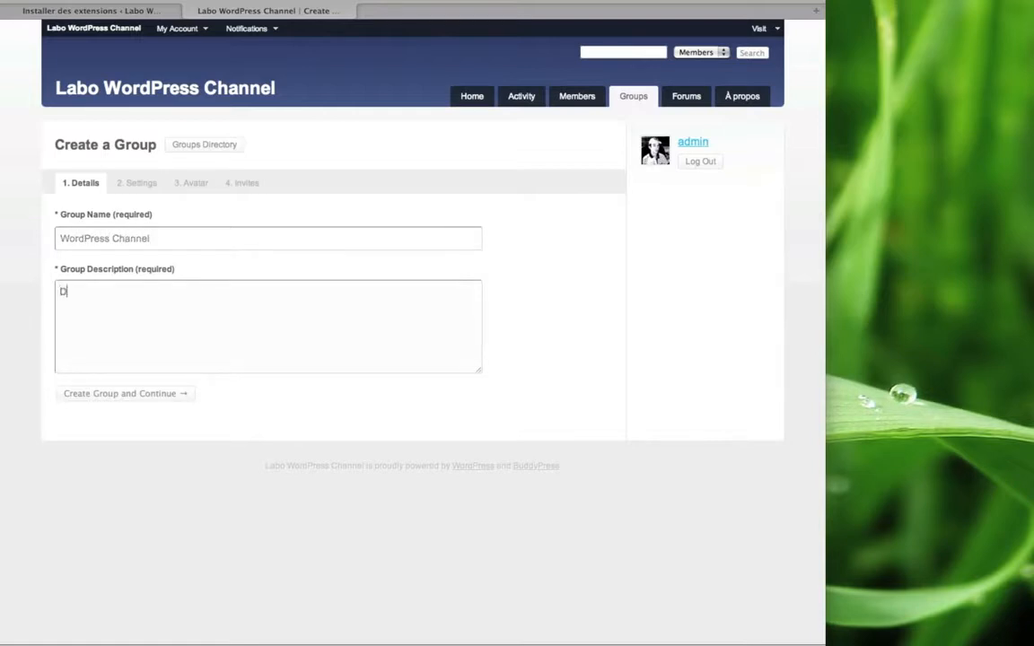
pyautogui.write('es podcasts sur Wordpre')
pyautogui.press('BackSpace')
pyautogui.press('BackSpace')
pyautogui.press('BackSpace')
pyautogui.write('Press')
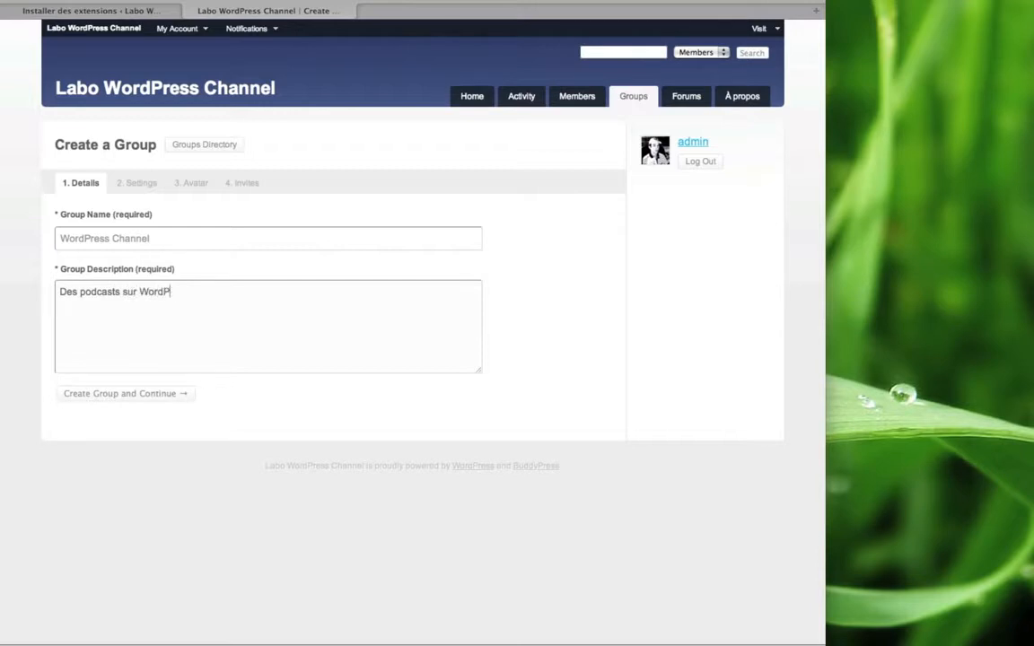
# Create the group as public with its discussion forum enabled and finish the setup without sending invites.
pyautogui.click(149, 399)
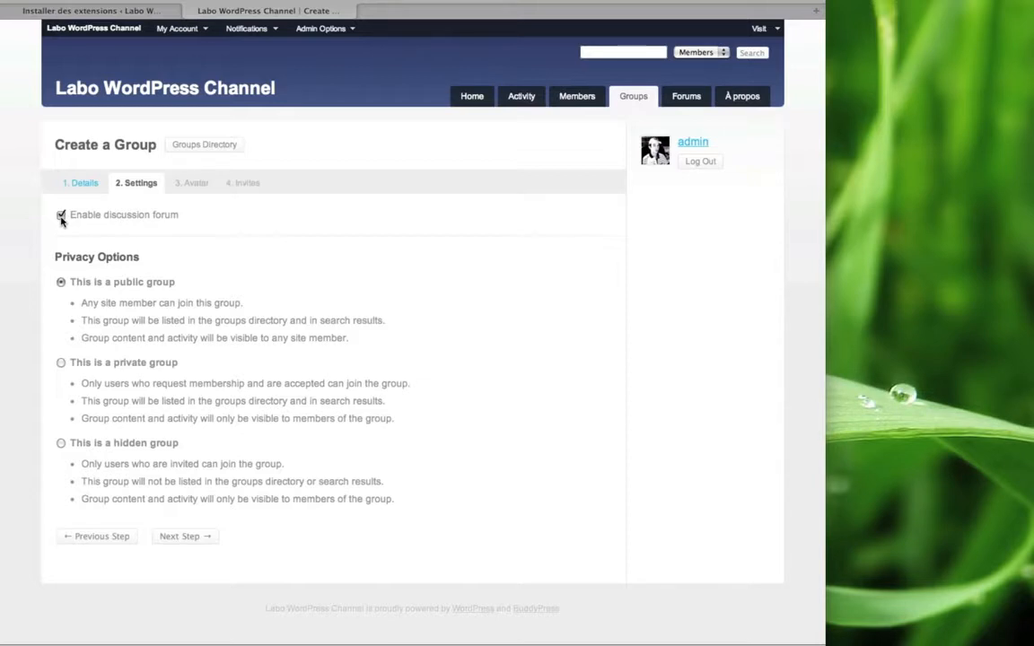
pyautogui.click(208, 537)
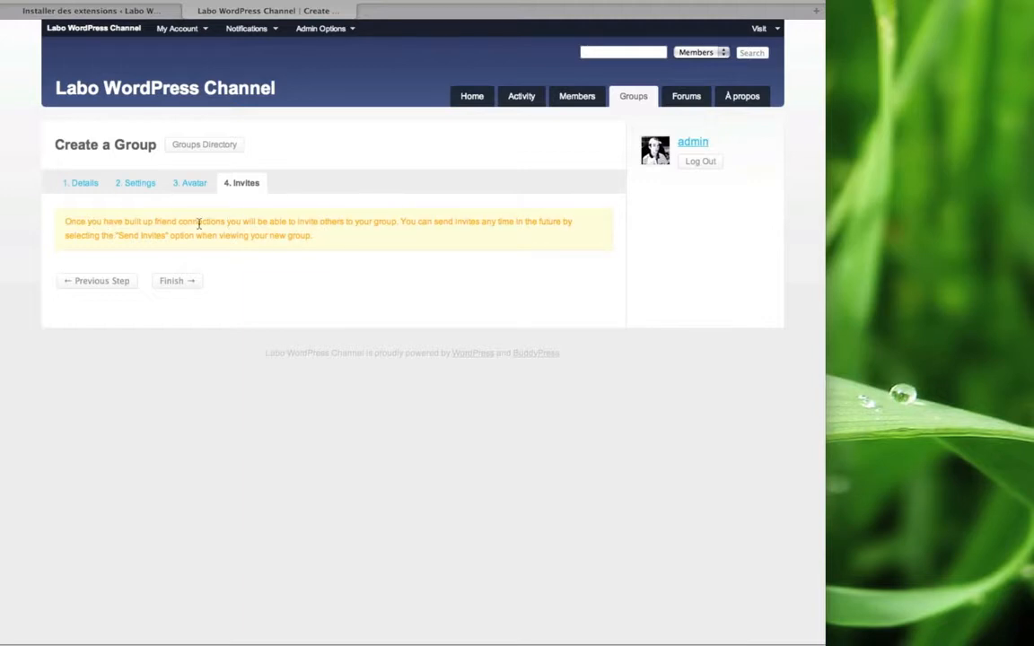
pyautogui.click(182, 288)
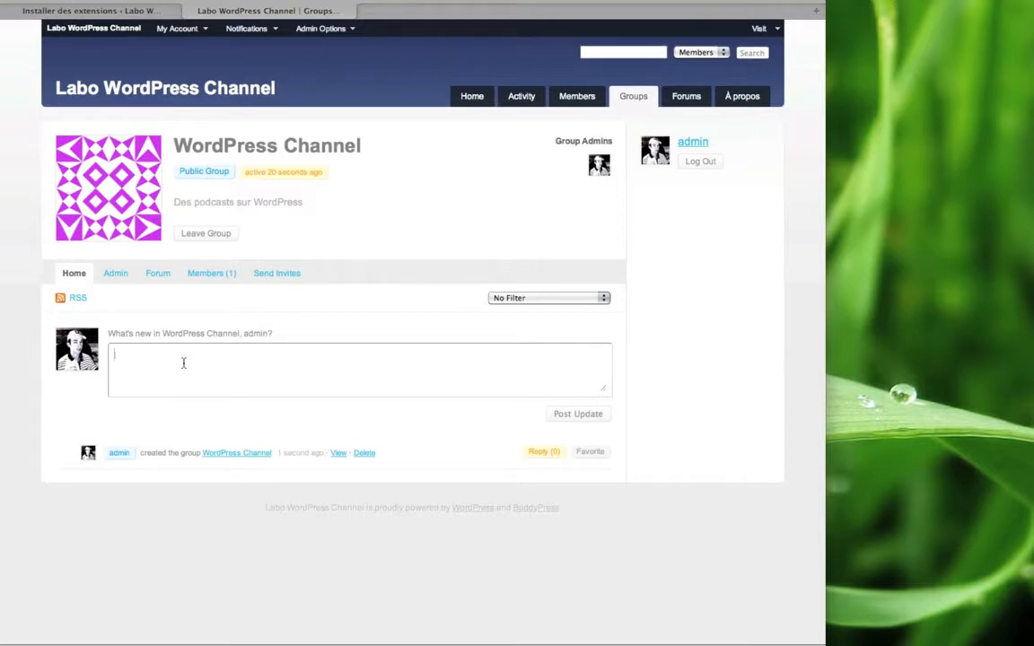
pyautogui.write('Aller voir http://wpchannel.com/')
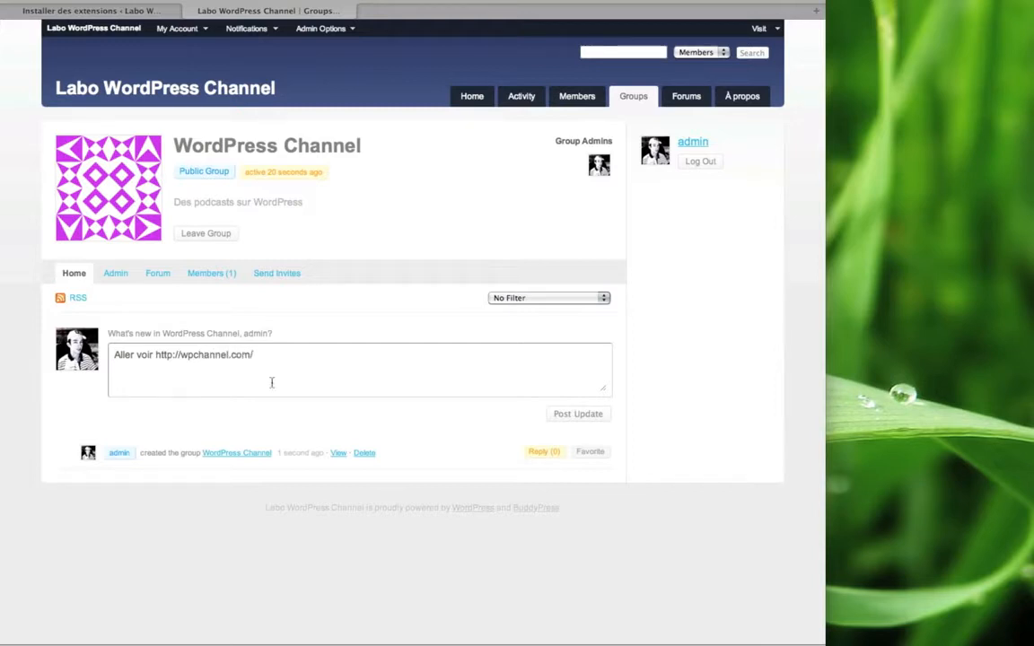
pyautogui.click(585, 415)
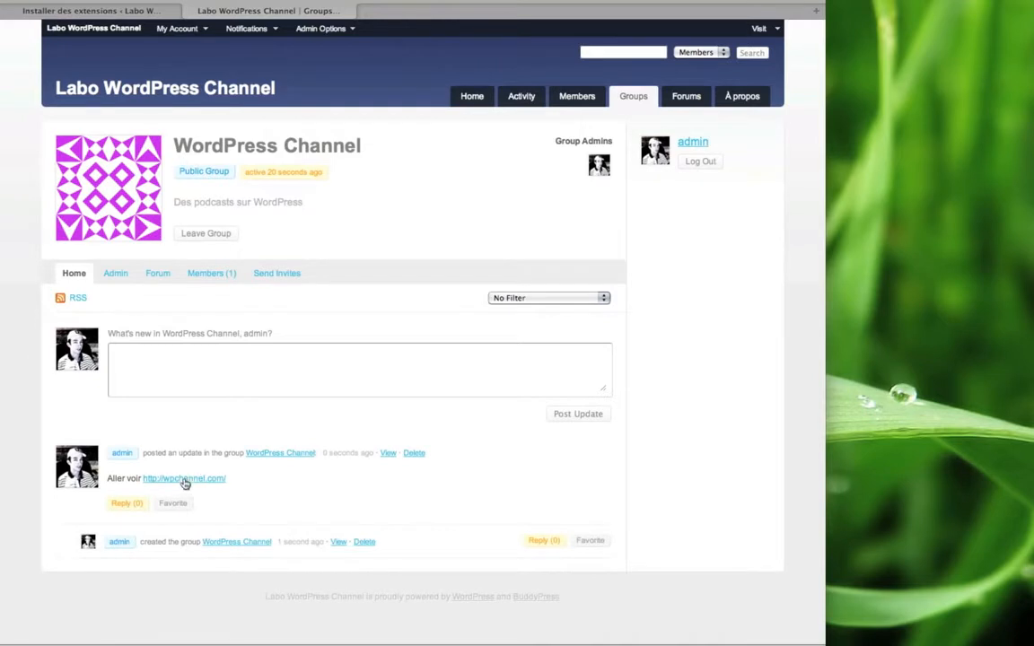
pyautogui.click(544, 540)
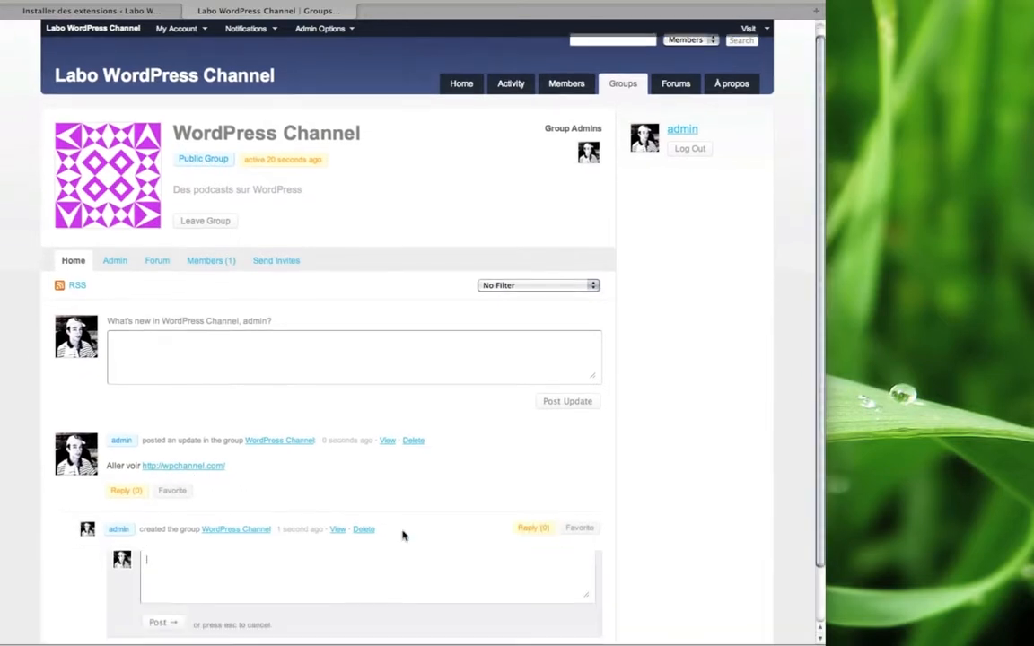
pyautogui.write('Une réponse')
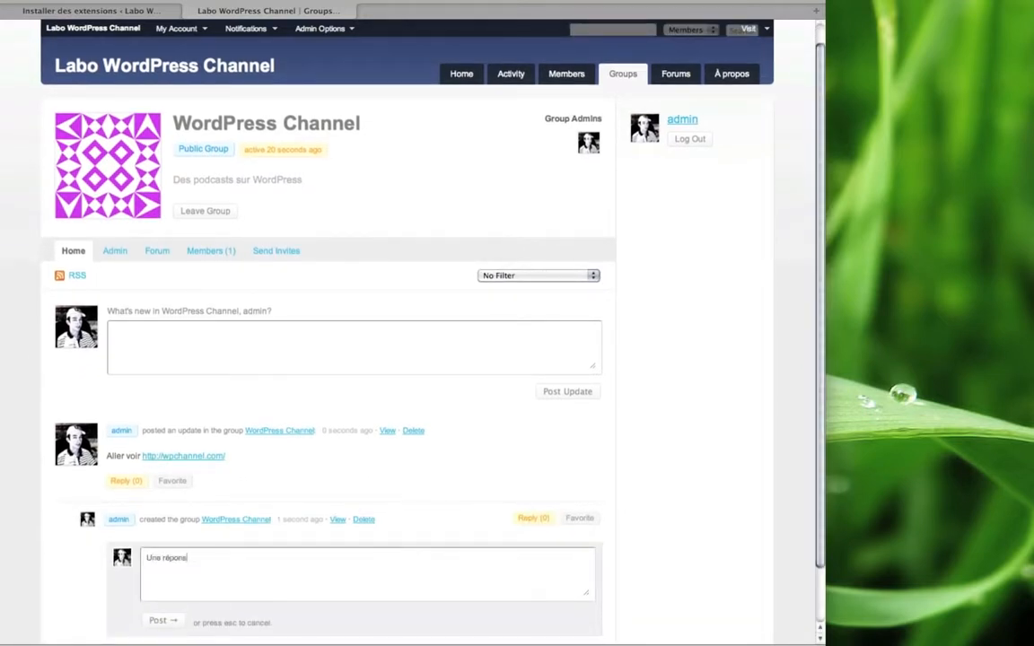
pyautogui.write(' avec BuddYpr')
pyautogui.press('BackSpace')
pyautogui.press('BackSpace')
pyautogui.press('BackSpace')
pyautogui.write('yPress')
pyautogui.click(159, 620)
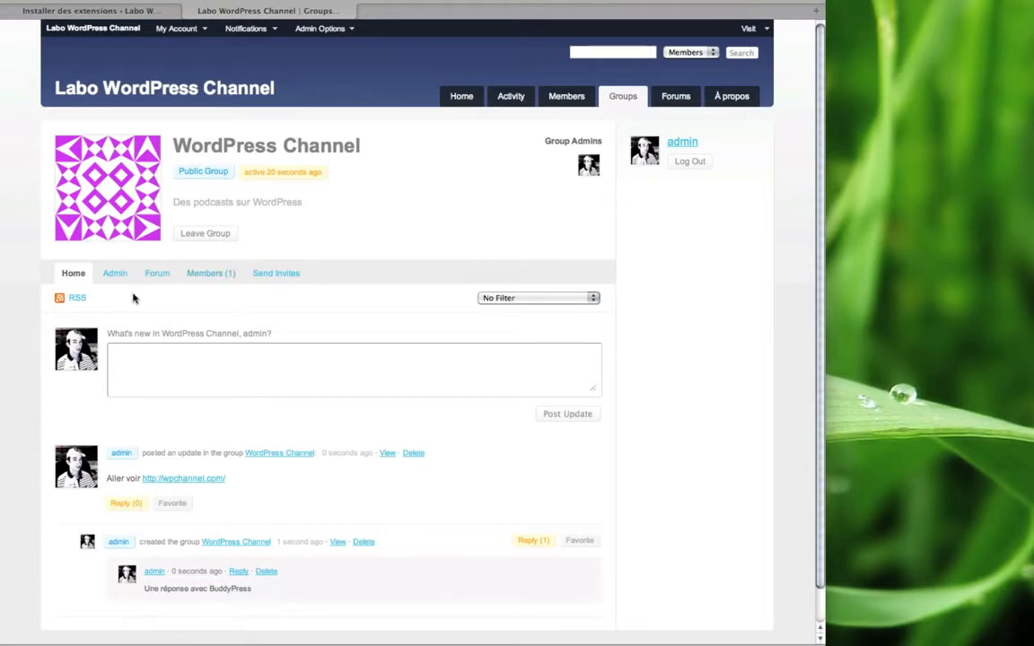
# Review the WordPress Channel group's forum, members, invitation and administration pages.
pyautogui.click(160, 280)
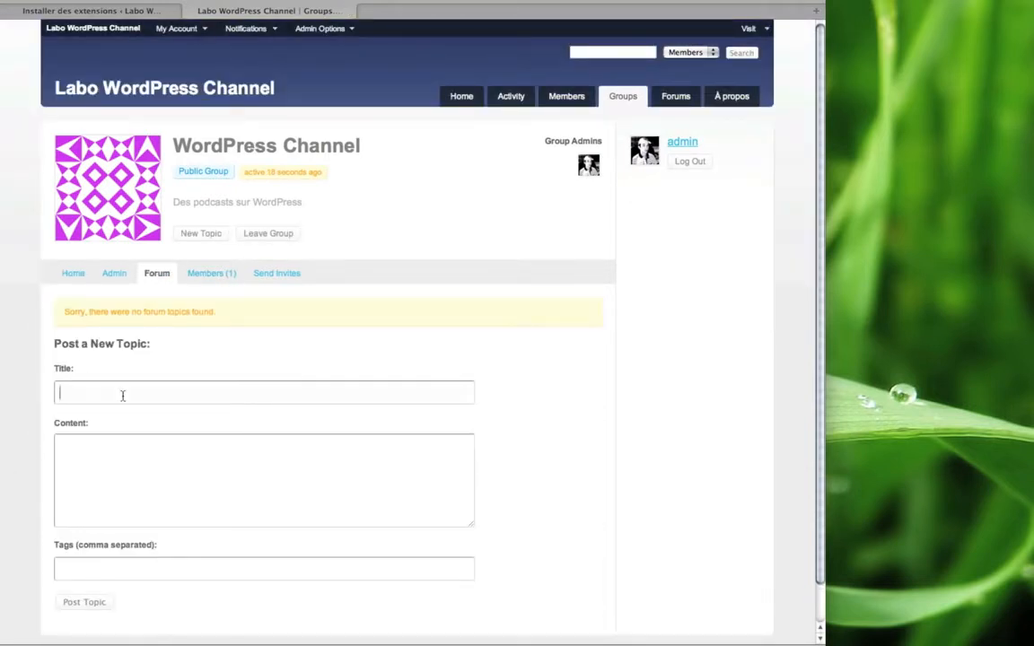
pyautogui.click(219, 274)
pyautogui.click(283, 274)
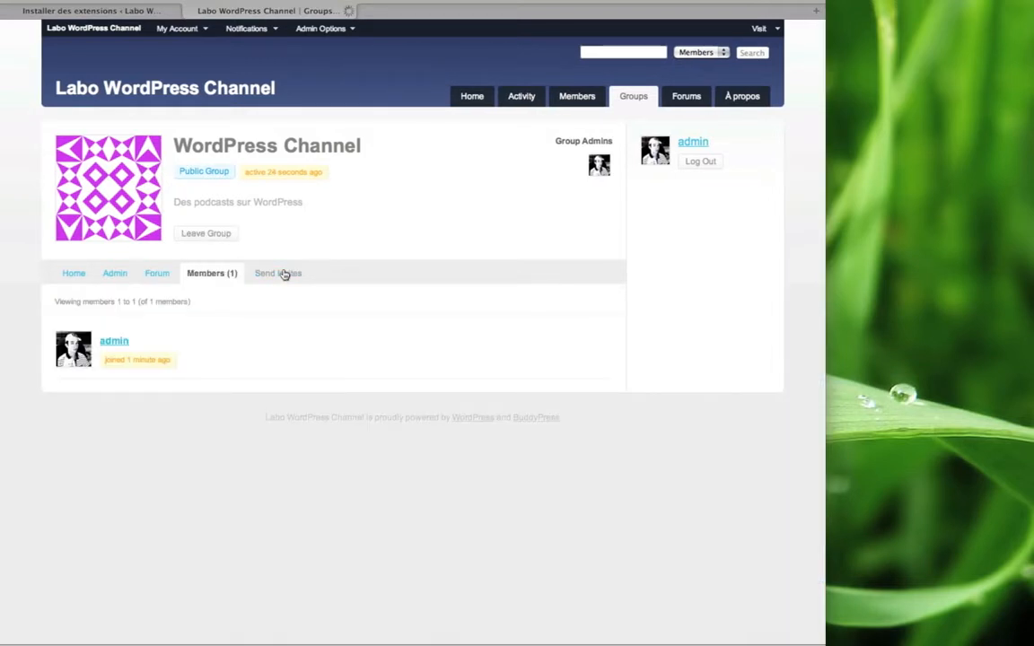
pyautogui.click(102, 274)
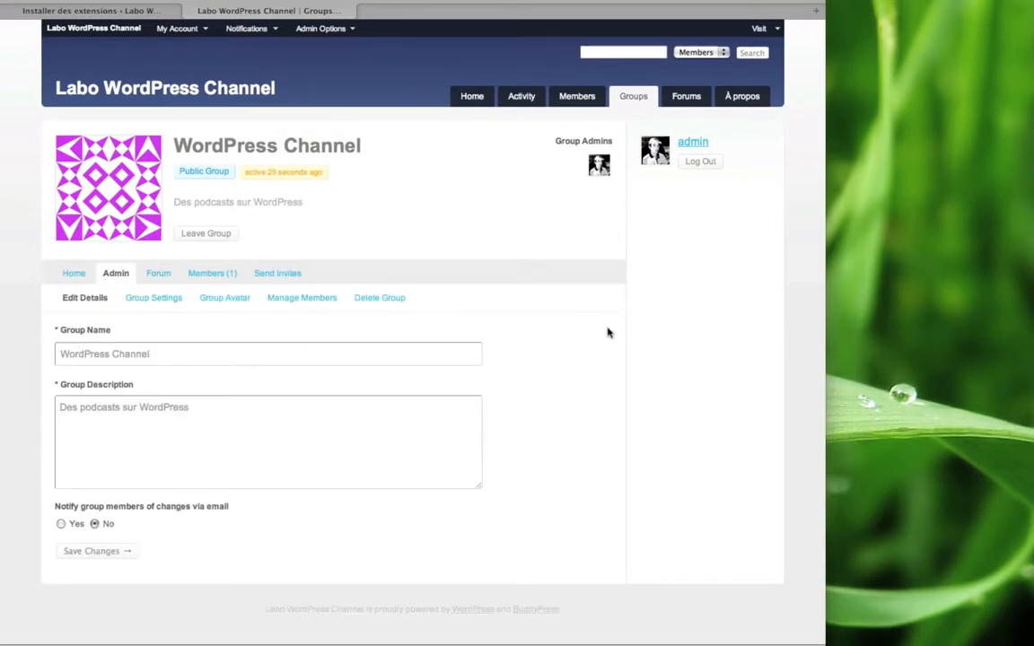
# Review the Group Forums Directory, the My Account group options, and the site's Members and Activity pages.
pyautogui.click(682, 104)
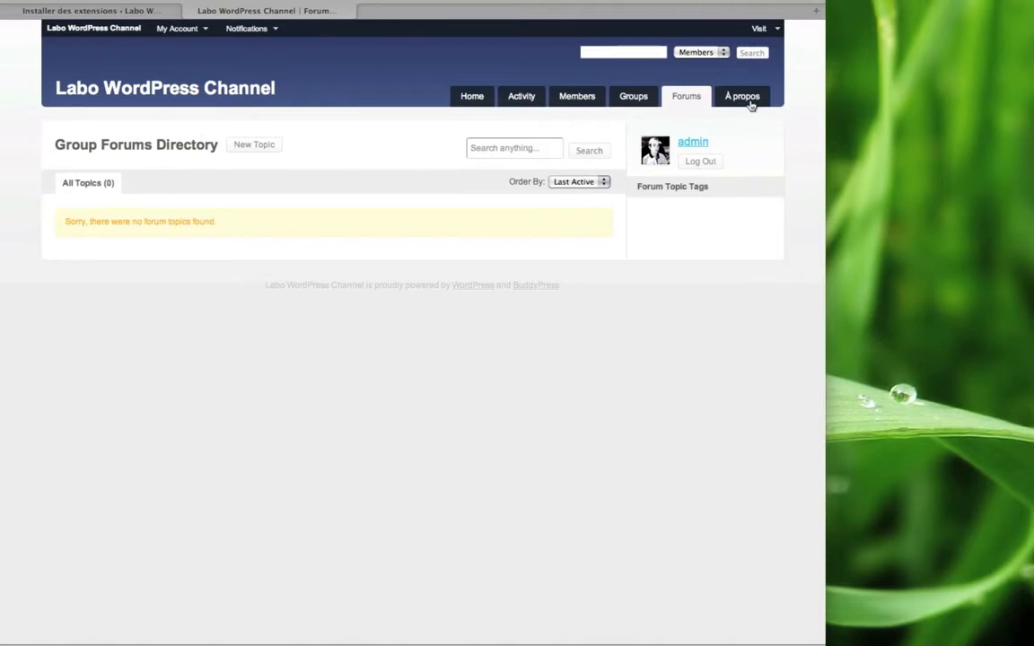
pyautogui.moveTo(180, 29)
pyautogui.moveTo(182, 75)
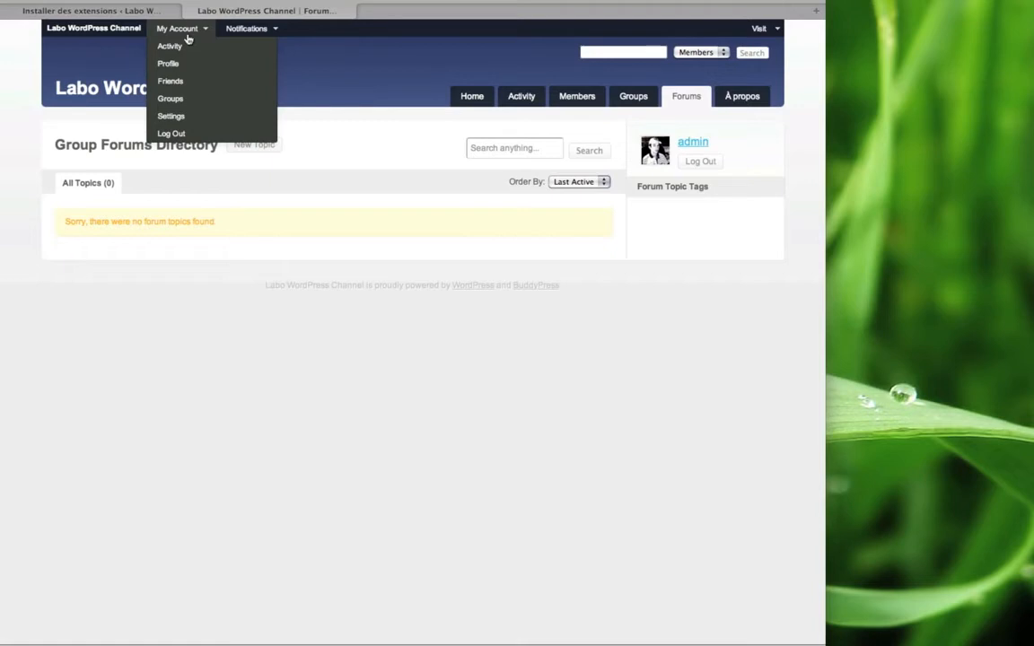
pyautogui.moveTo(188, 102)
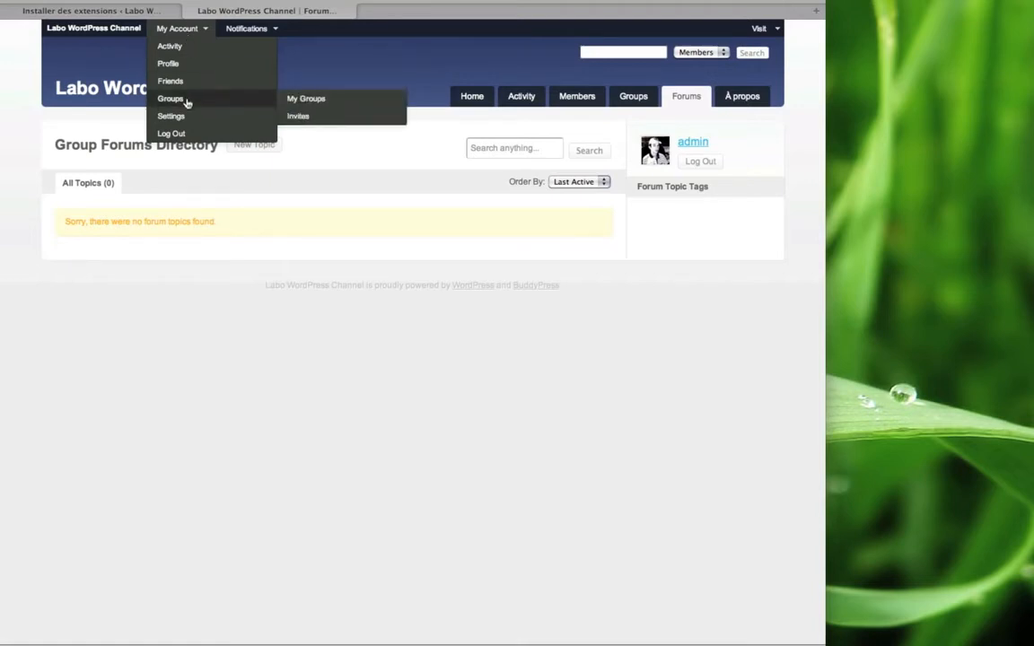
pyautogui.click(579, 102)
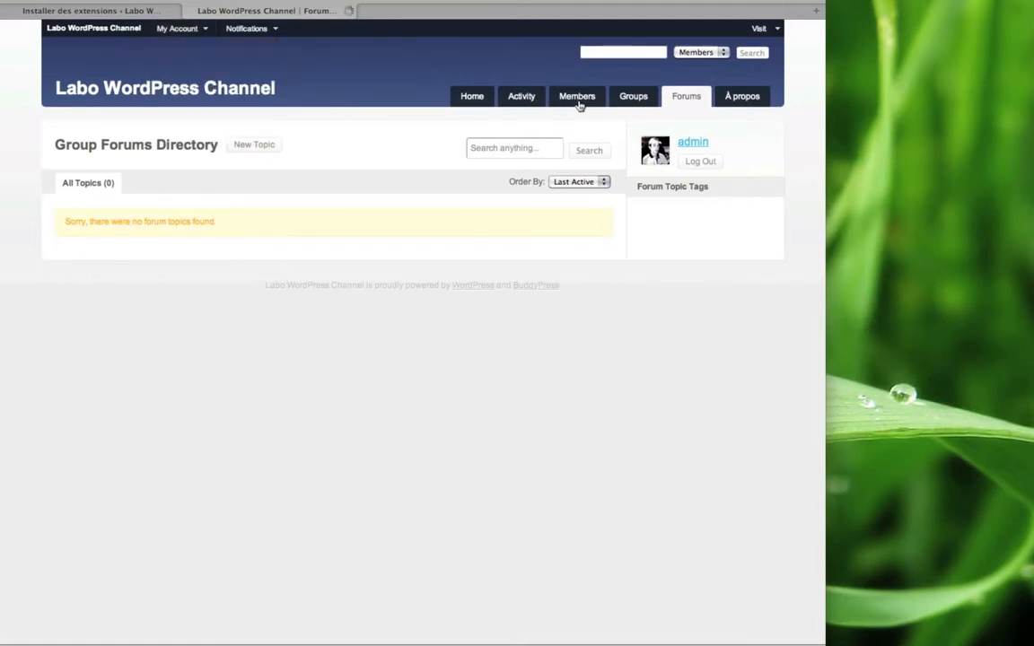
pyautogui.click(528, 96)
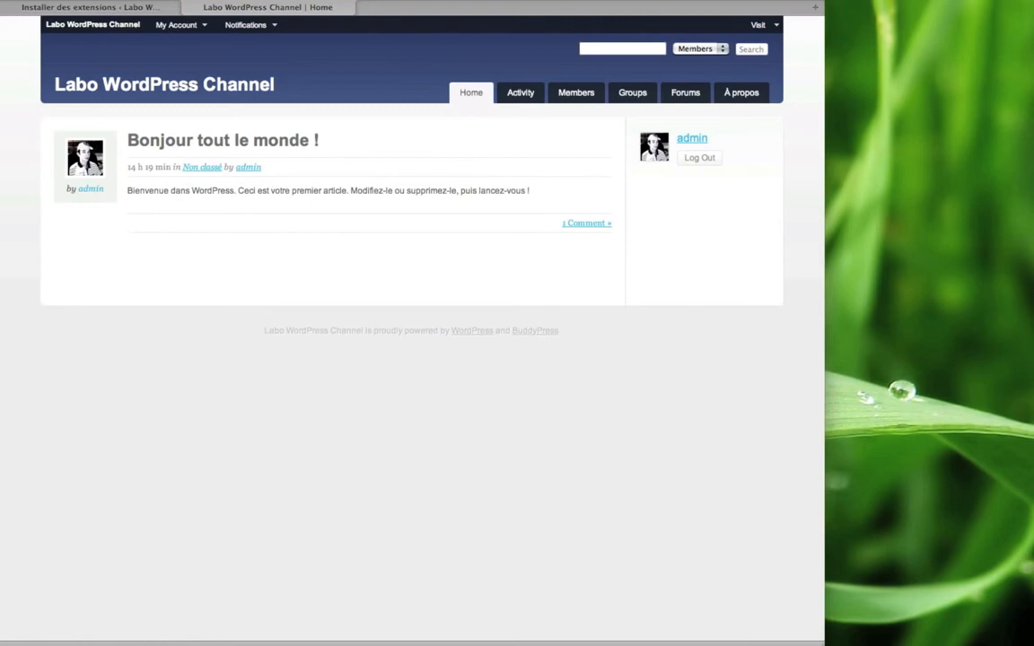
pyautogui.click(873, 1)
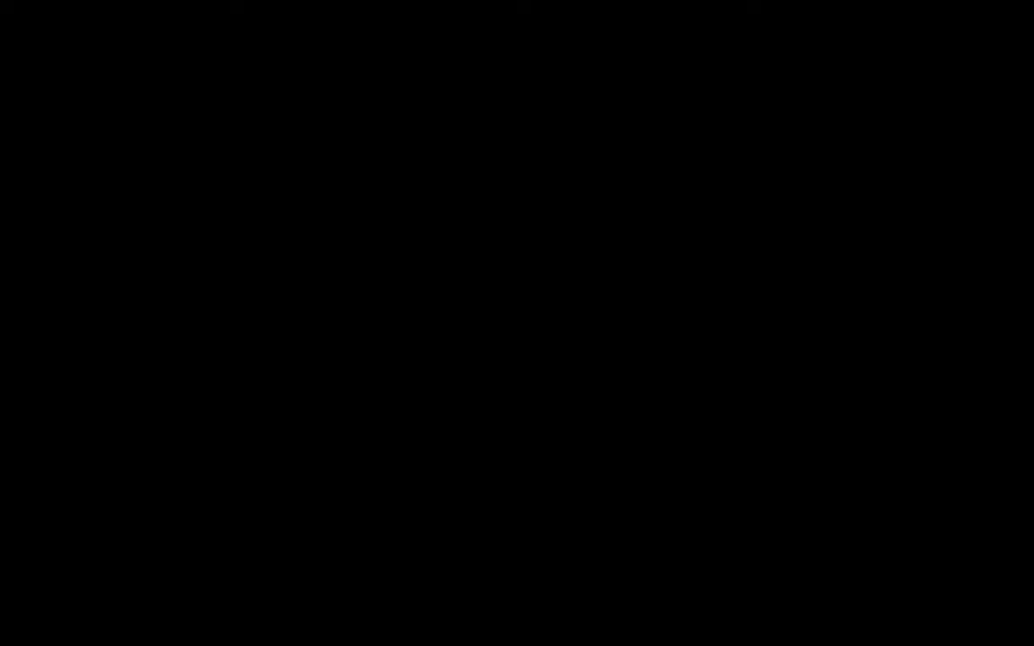